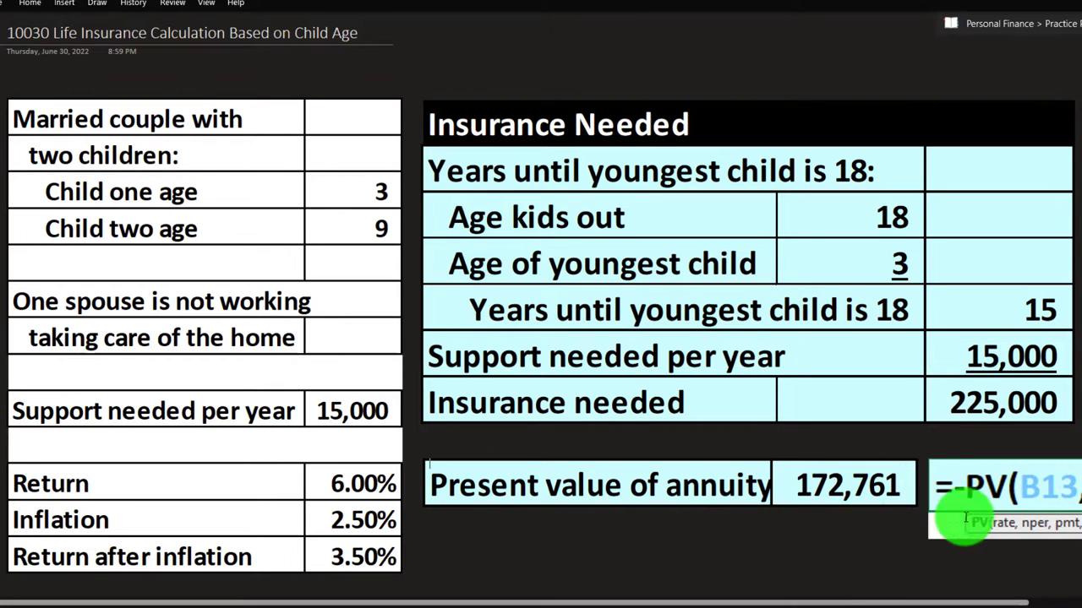
- Shrink the blank cover over the first annuity schedule to expose its year 0 and year 1 rows
{"action": "left_click_drag", "start_coordinate": [978, 602], "coordinate": [999, 602]}
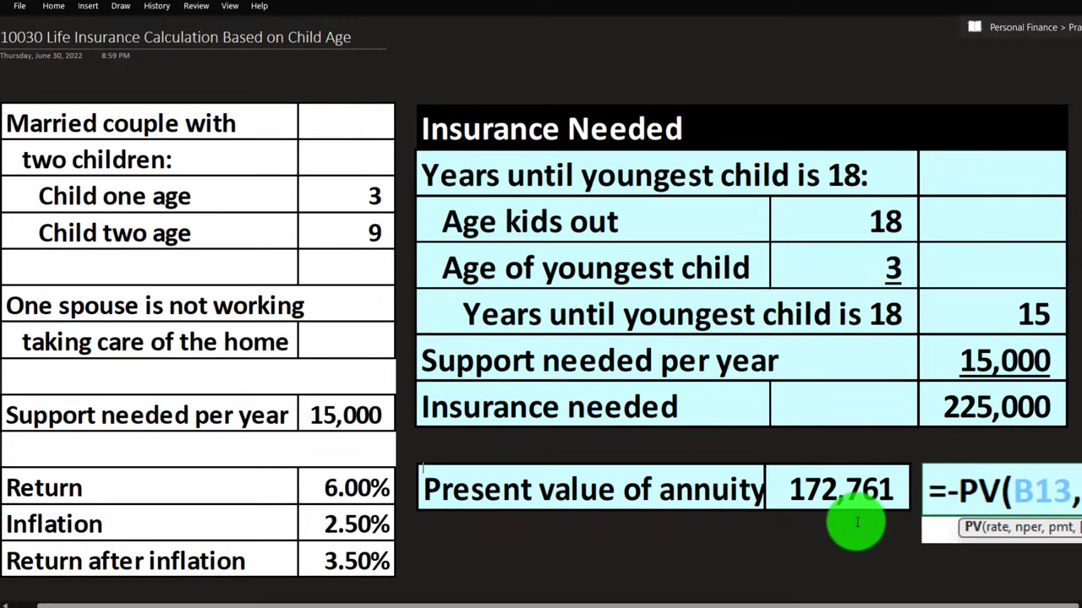
{"action": "left_click_drag", "start_coordinate": [864, 603], "coordinate": [778, 496]}
{"action": "scroll", "coordinate": [774, 494], "scroll_direction": "down", "scroll_amount": 5}
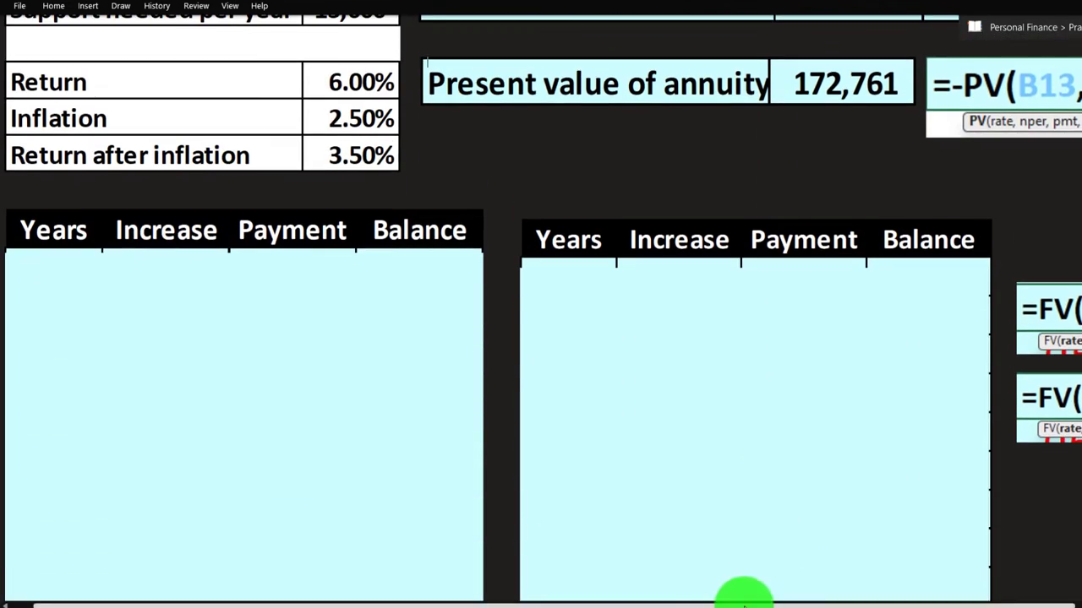
{"action": "left_click_drag", "start_coordinate": [741, 593], "coordinate": [719, 593]}
{"action": "left_click", "coordinate": [269, 258]}
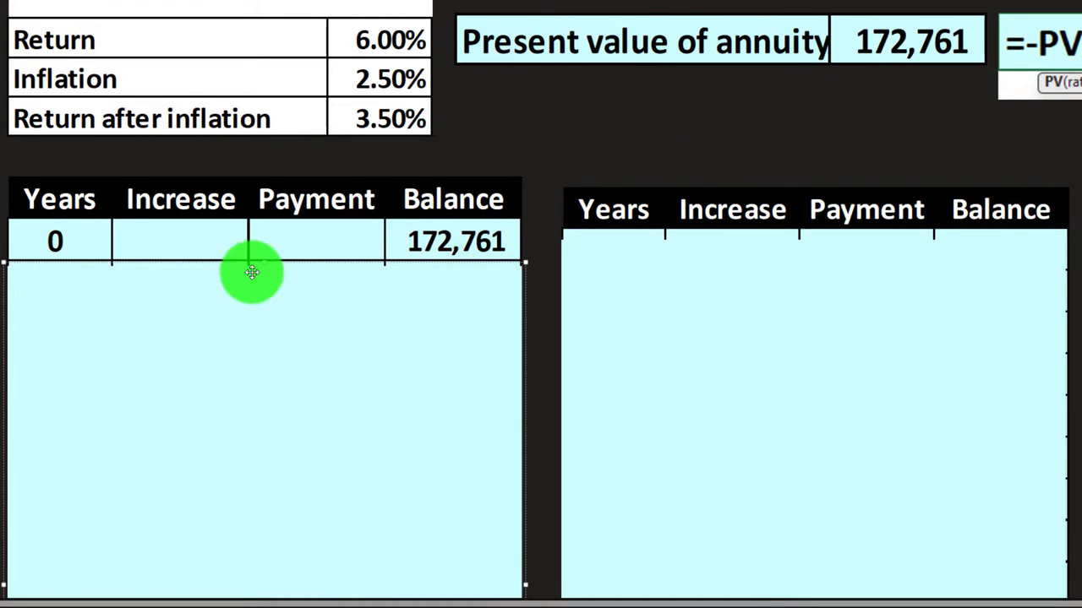
{"action": "left_click_drag", "start_coordinate": [264, 263], "coordinate": [271, 303]}
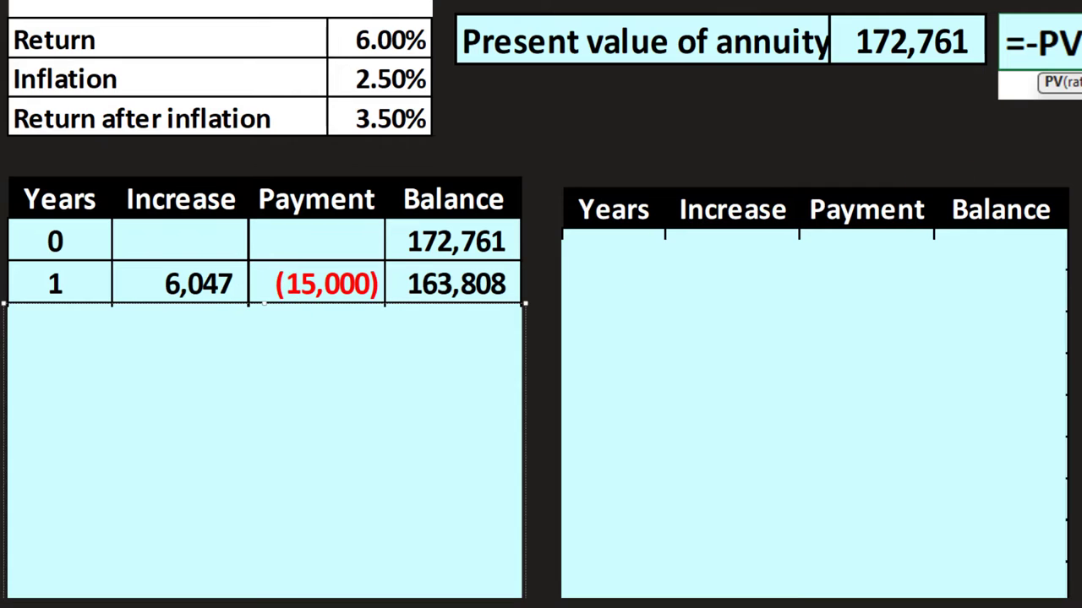
- Open the Calculator app and multiply the 172,761 starting balance by 0.035 to check the year 1 increase
{"action": "left_click", "coordinate": [1019, 265]}
{"action": "key", "text": "XF86Calculator"}
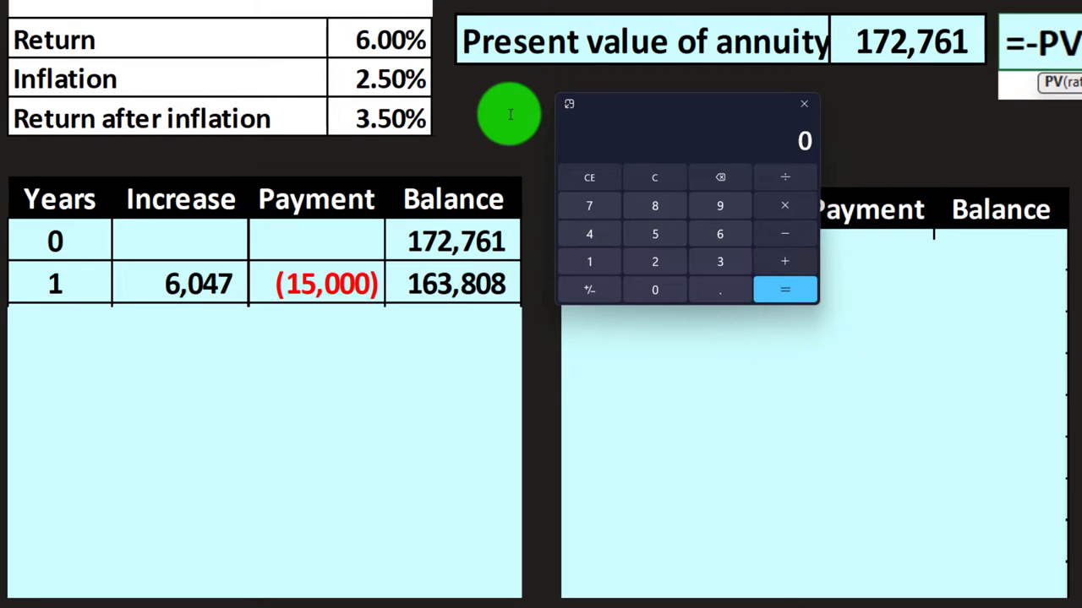
{"action": "type", "text": "172,761"}
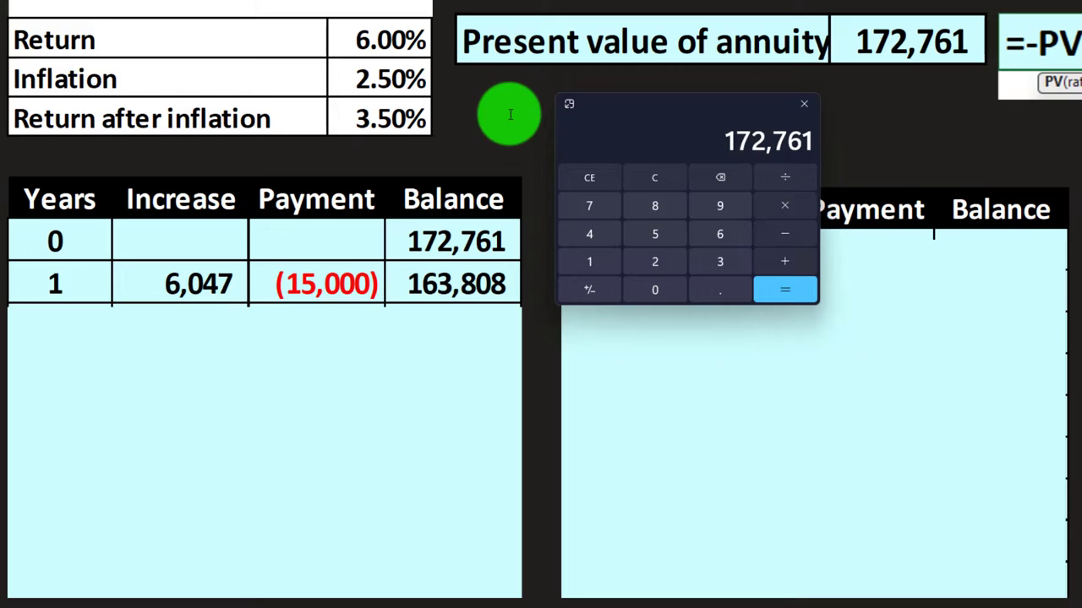
{"action": "type", "text": ".0"}
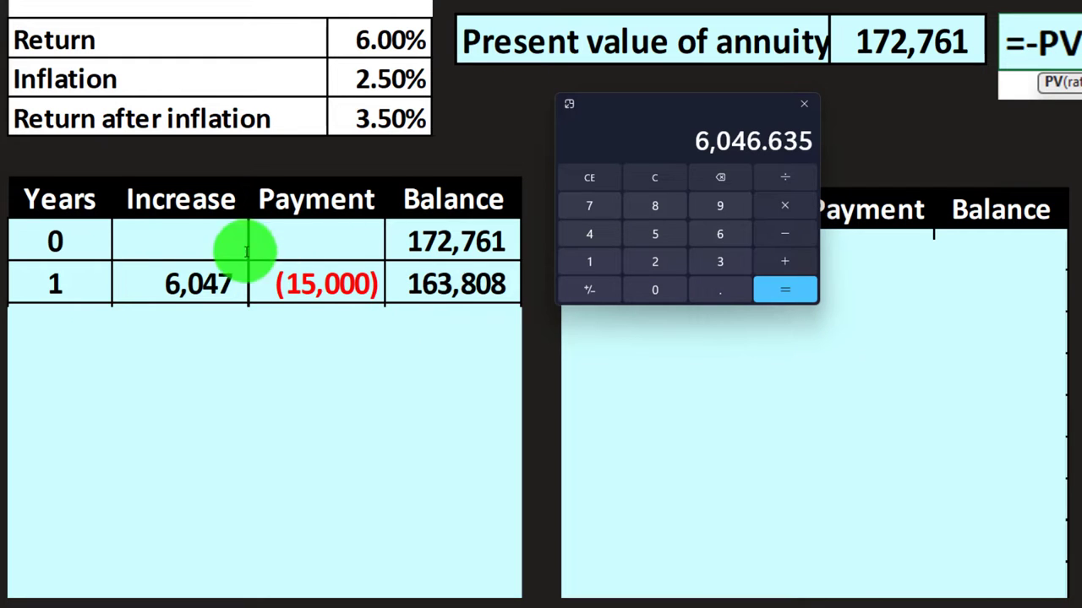
- Clear the calculator and check the year 1 balance by computing 172,761 + 6,047 − 15,000
{"action": "left_click", "coordinate": [652, 178]}
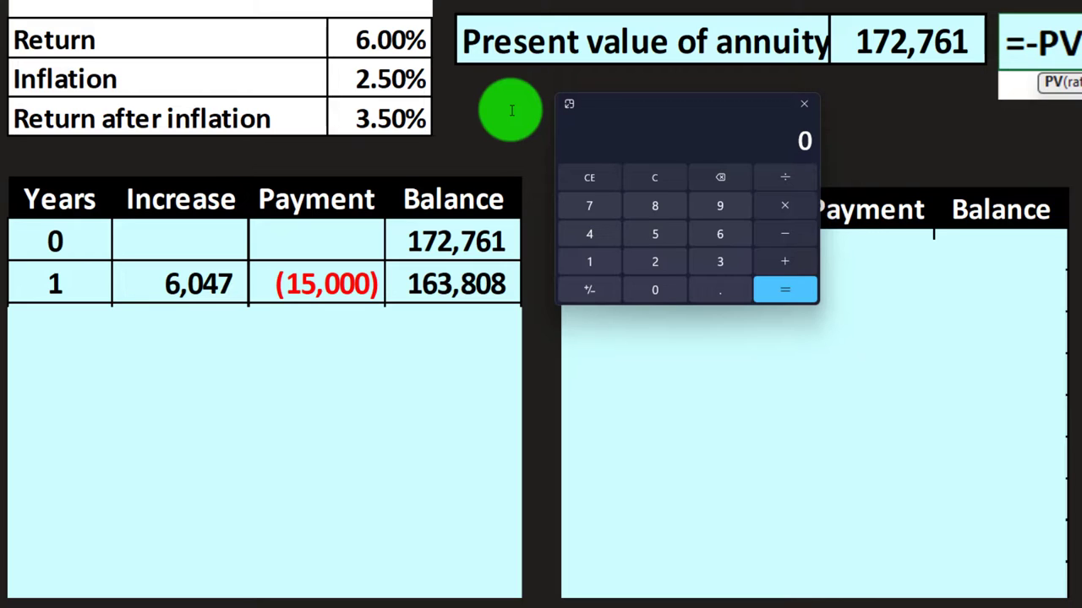
{"action": "type", "text": "172761"}
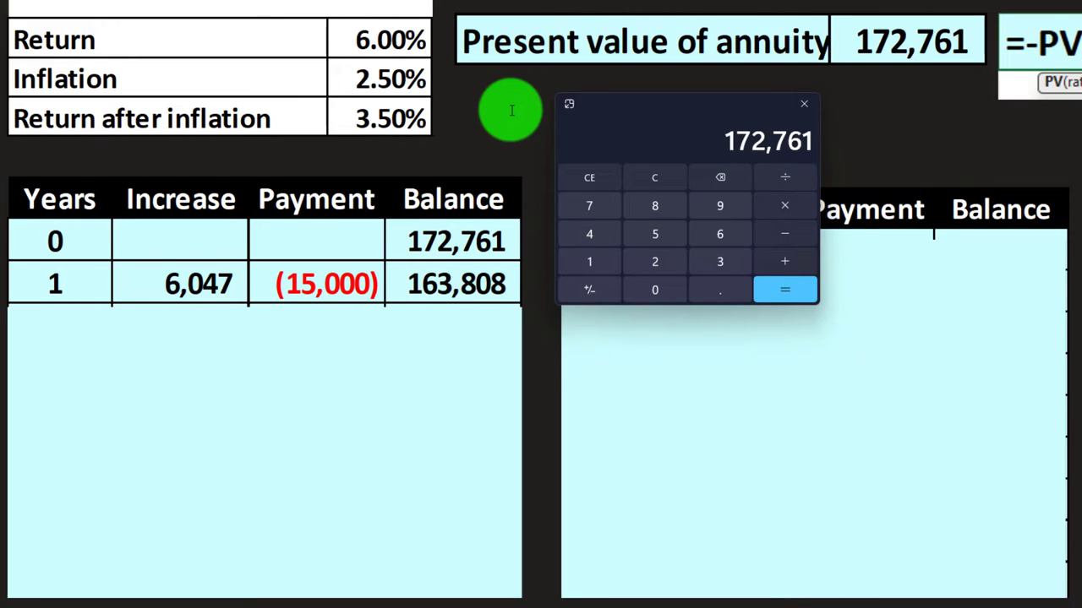
{"action": "type", "text": "6047"}
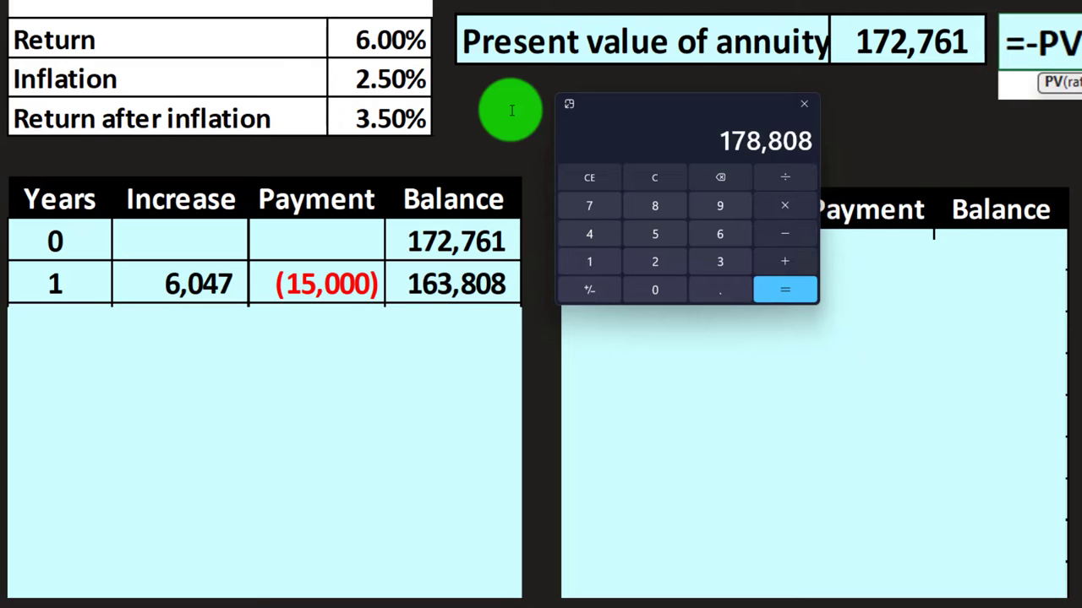
{"action": "type", "text": "15"}
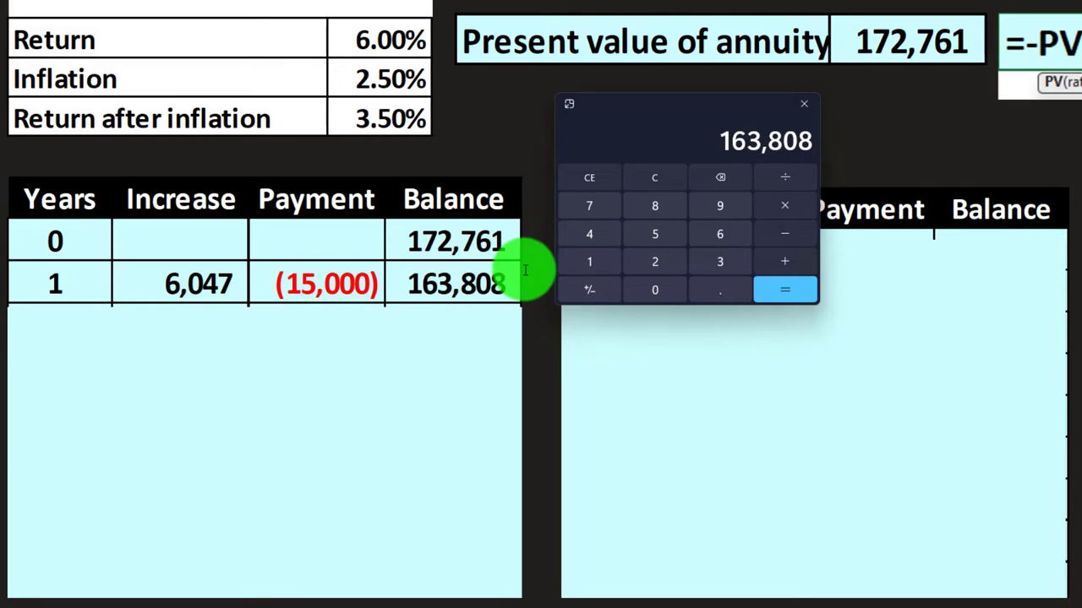
- Move the calculator out of the way and shrink the first schedule's cover to expose the year 2 row
{"action": "left_click", "coordinate": [304, 329]}
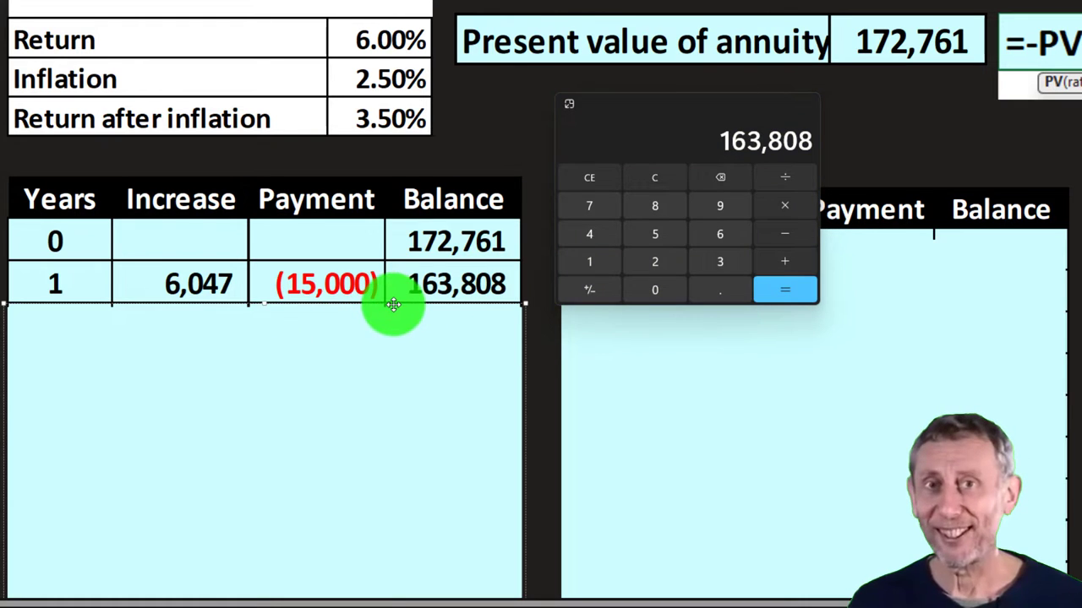
{"action": "left_click_drag", "start_coordinate": [656, 115], "coordinate": [1017, 41]}
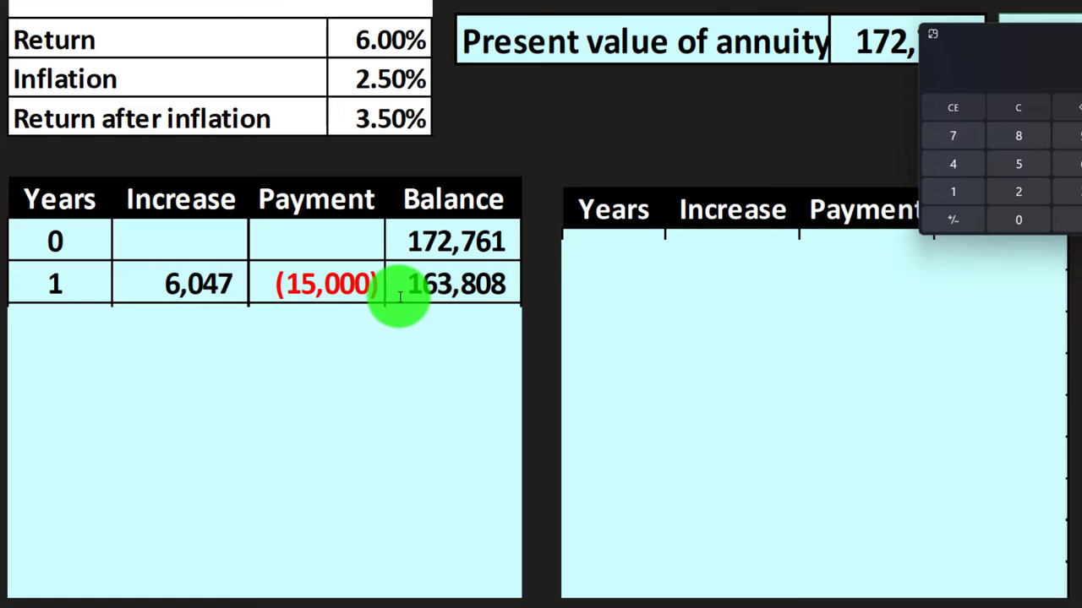
{"action": "left_click", "coordinate": [265, 320]}
{"action": "left_click", "coordinate": [995, 114]}
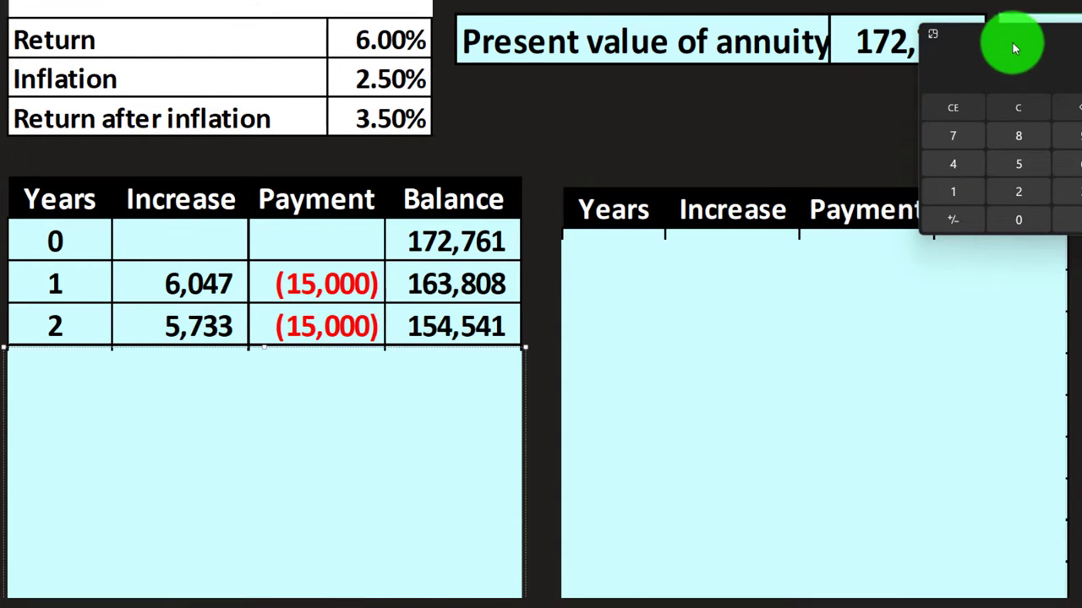
- Place the calculator over the second schedule, clear it, and multiply 163,808 by 0.035 to check the year 2 increase
{"action": "left_click_drag", "start_coordinate": [1014, 48], "coordinate": [681, 222]}
{"action": "left_click", "coordinate": [671, 282]}
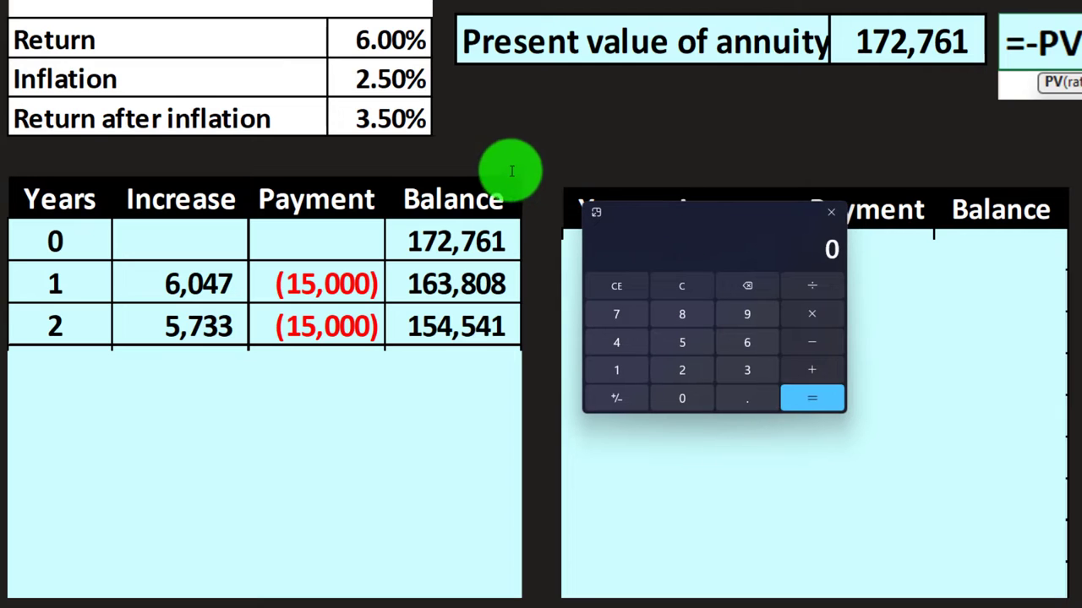
{"action": "type", "text": "163,808"}
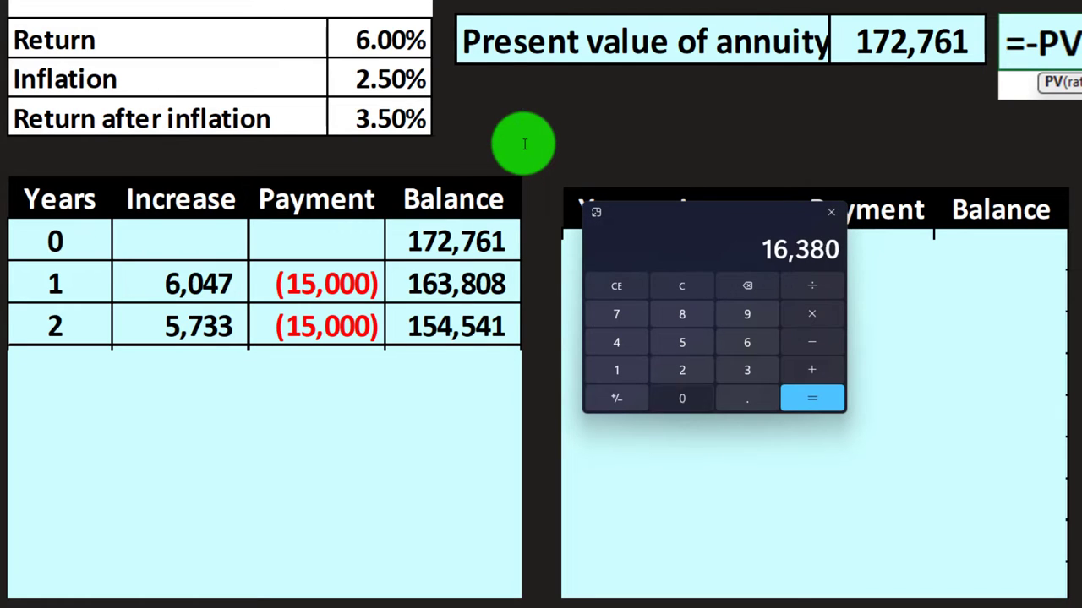
{"action": "key", "text": "asterisk"}
{"action": "type", "text": "0.035"}
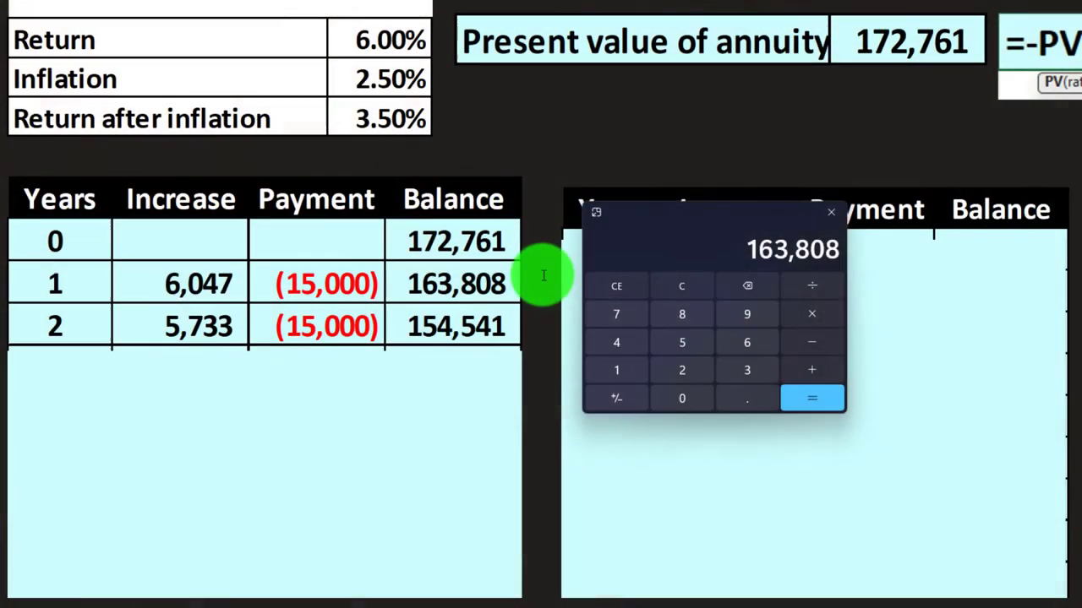
- Check the year 2 balance on the calculator by computing 163,808 + 5,733 − 15,000
{"action": "type", "text": "+5733-15"}
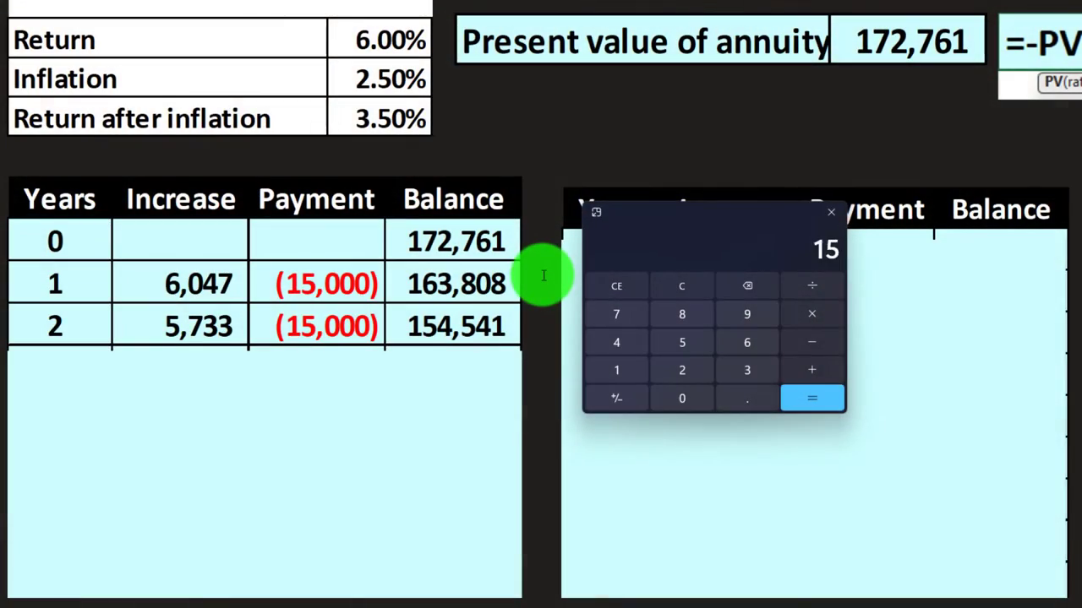
{"action": "type", "text": "000"}
{"action": "key", "text": "Return"}
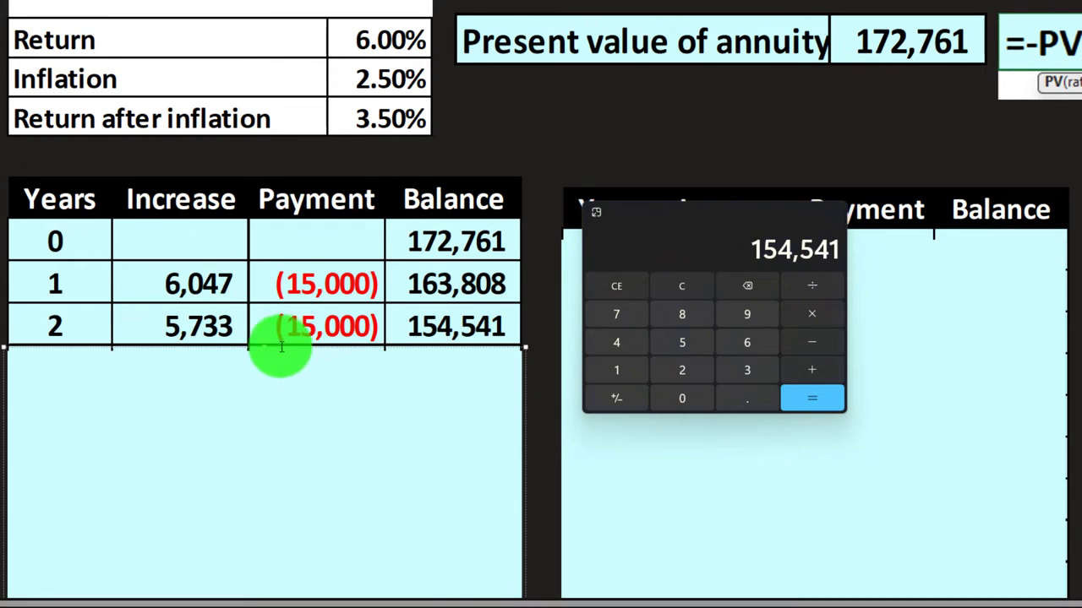
- Shrink the first schedule's cover past the year 3 and year 4 rows and delete it to expose all remaining years
{"action": "left_click_drag", "start_coordinate": [265, 358], "coordinate": [257, 387]}
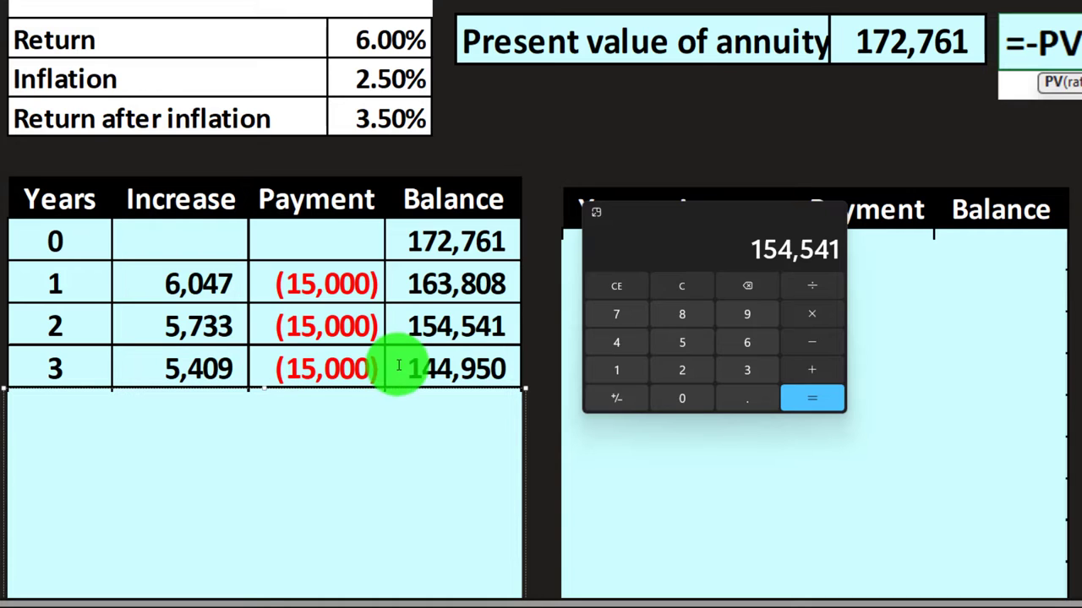
{"action": "left_click_drag", "start_coordinate": [263, 389], "coordinate": [264, 441]}
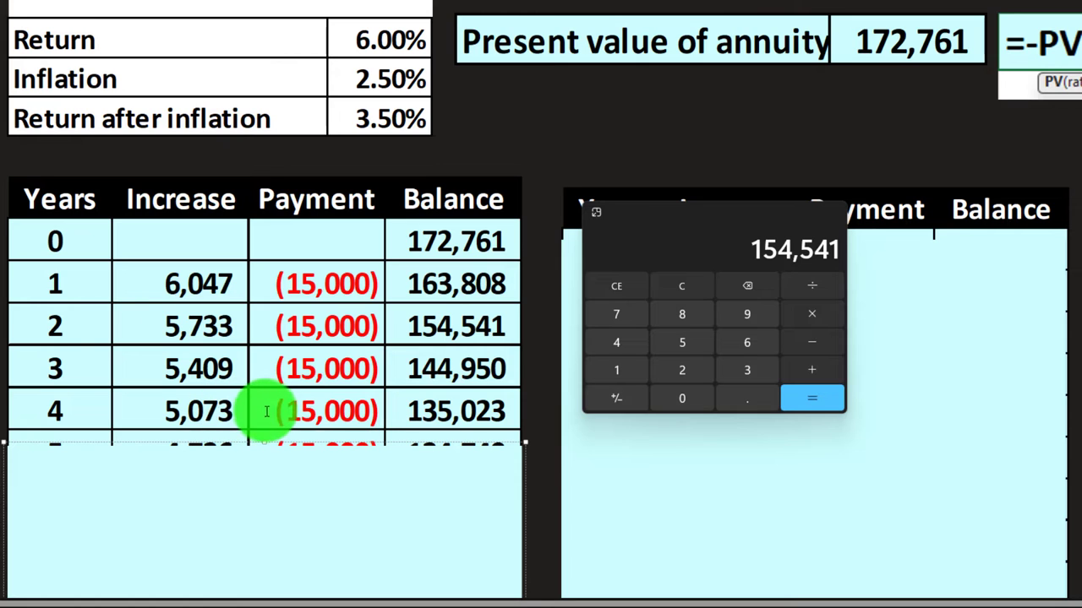
{"action": "scroll", "coordinate": [391, 433], "scroll_direction": "down", "scroll_amount": 2}
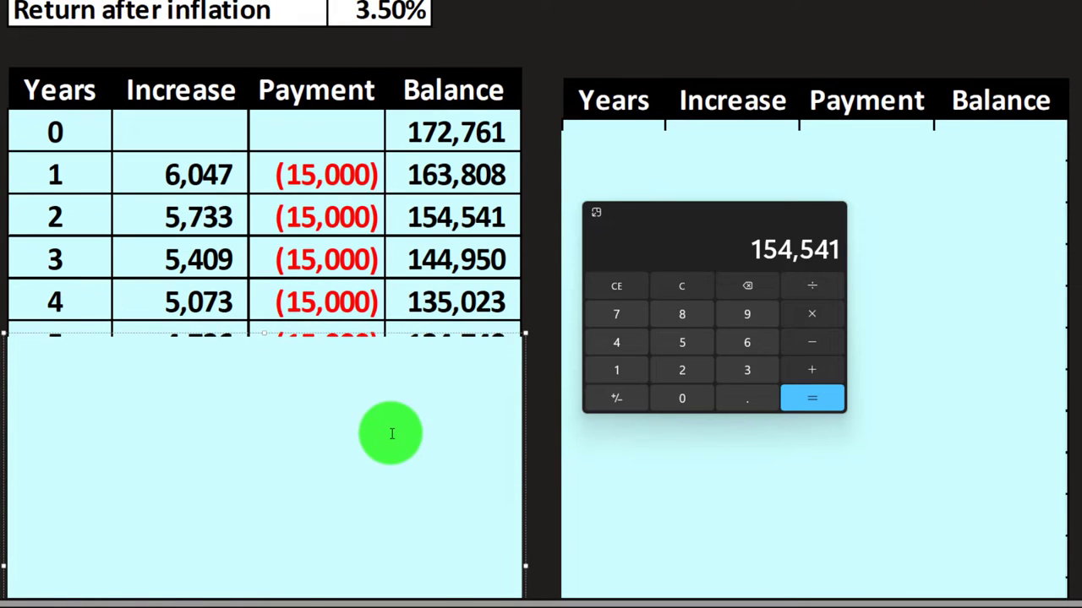
{"action": "key", "text": "Delete"}
- Review the first schedule down to year 15, put the calculator away, and examine the Insurance Needed calculation
{"action": "scroll", "coordinate": [391, 434], "scroll_direction": "down", "scroll_amount": 4}
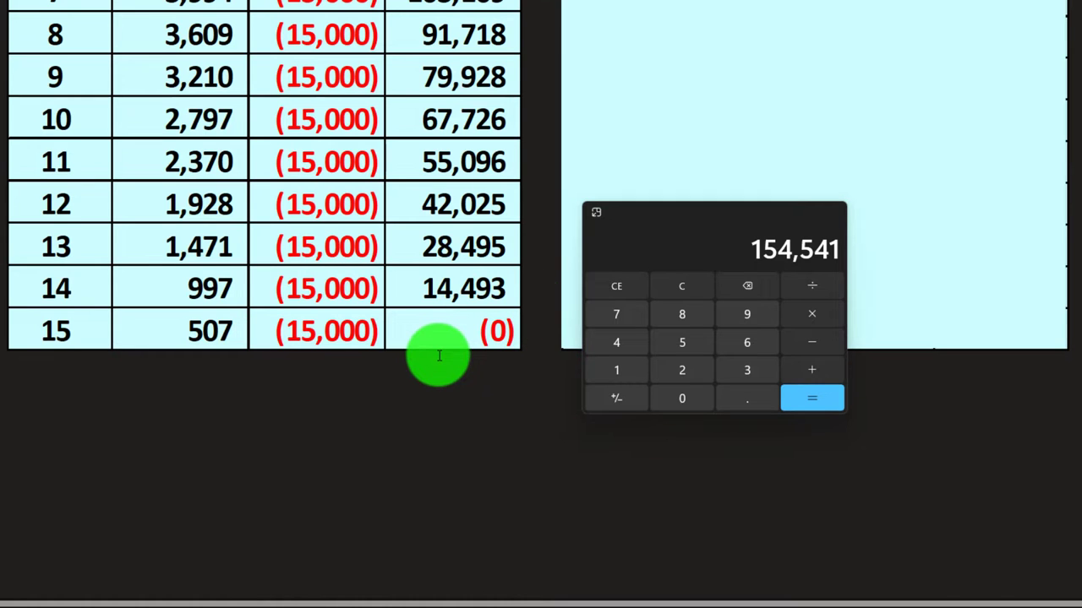
{"action": "scroll", "coordinate": [439, 358], "scroll_direction": "up", "scroll_amount": 4}
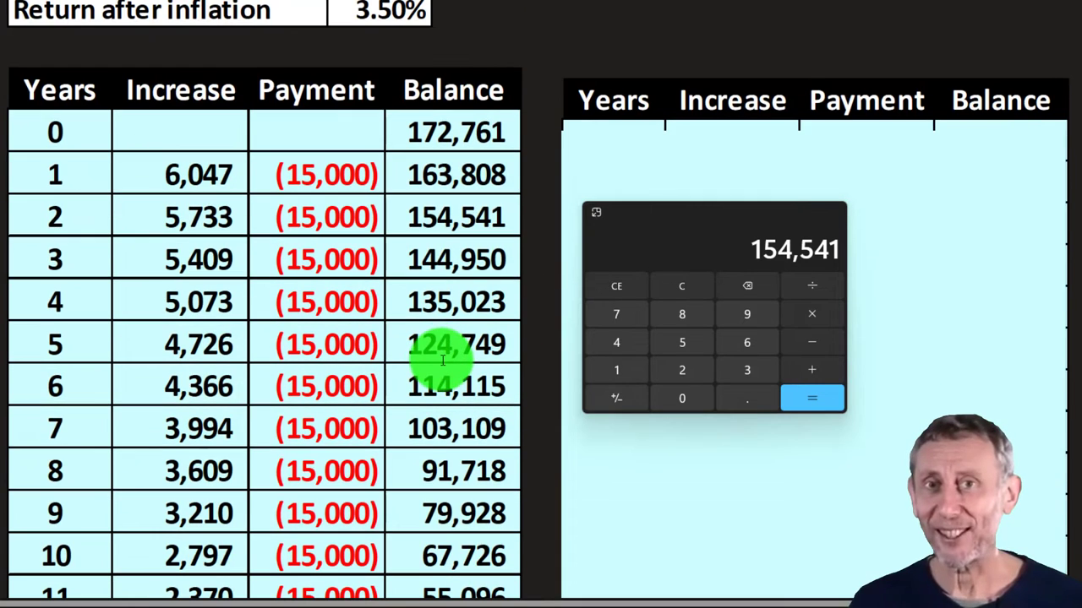
{"action": "scroll", "coordinate": [439, 355], "scroll_direction": "up", "scroll_amount": 2}
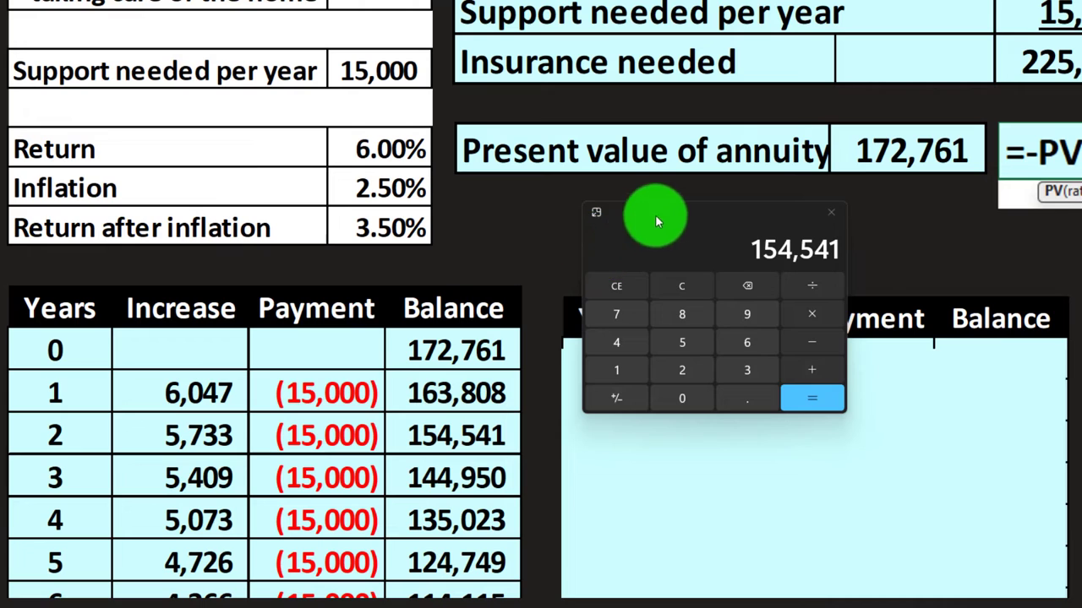
{"action": "left_click", "coordinate": [831, 212]}
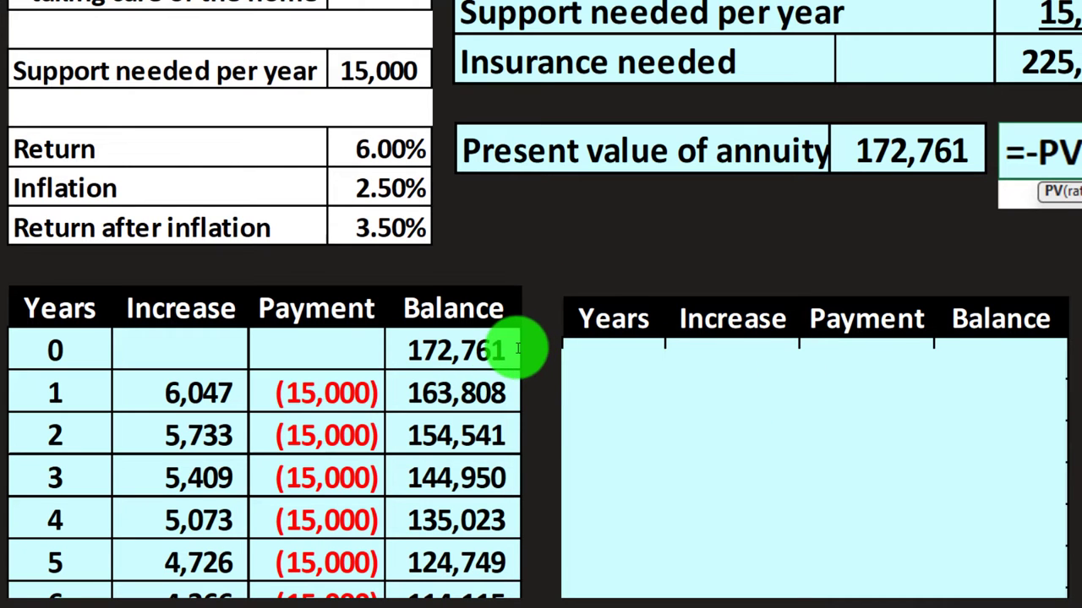
{"action": "scroll", "coordinate": [518, 349], "scroll_direction": "up", "scroll_amount": 2}
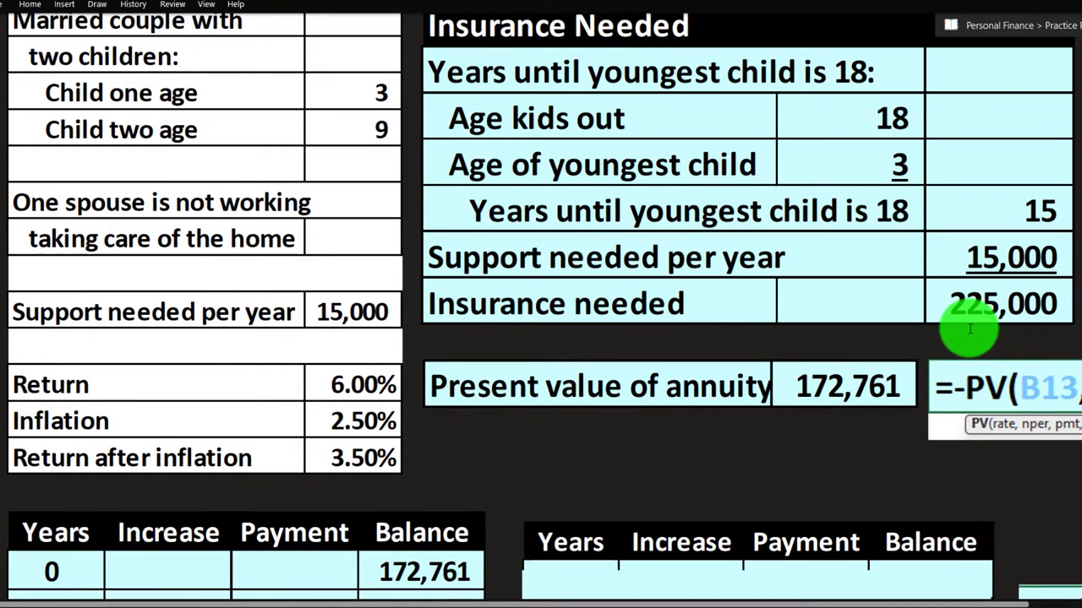
{"action": "scroll", "coordinate": [970, 330], "scroll_direction": "up", "scroll_amount": 2}
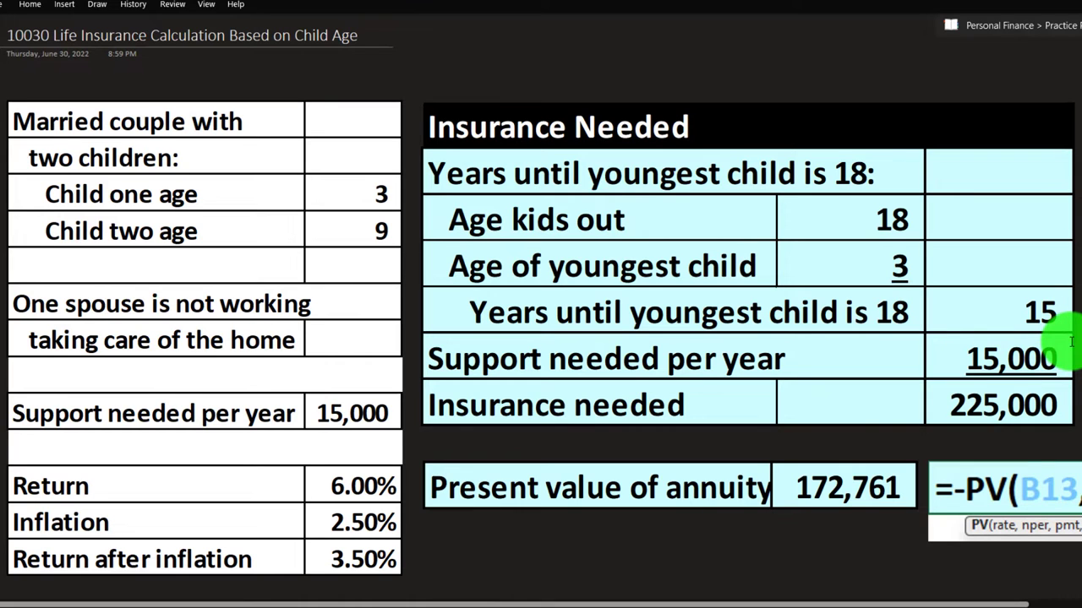
- Shrink the blank cover over the second schedule to expose its year 0 and year 1 rows
{"action": "scroll", "coordinate": [1067, 342], "scroll_direction": "down", "scroll_amount": 6}
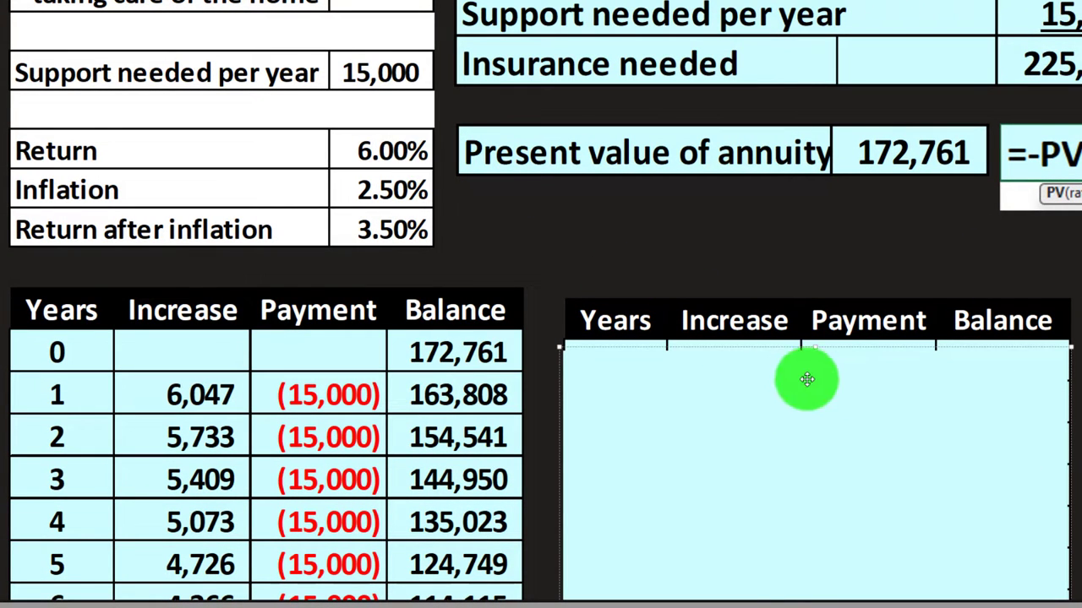
{"action": "left_click", "coordinate": [811, 347]}
{"action": "type", "text": "0\t\t\t172,761"}
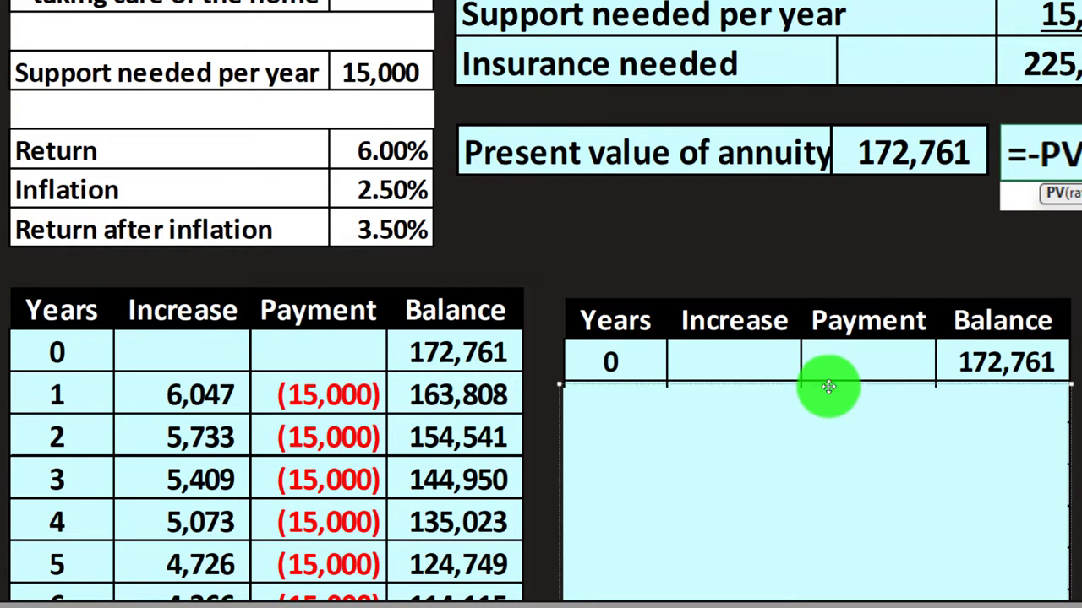
{"action": "left_click", "coordinate": [961, 363]}
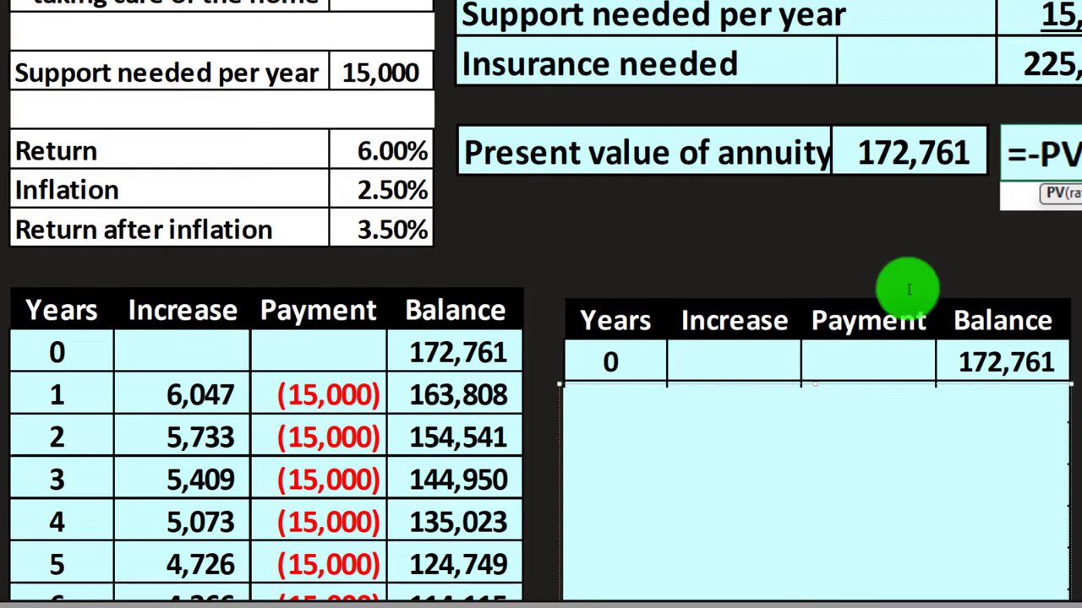
{"action": "left_click_drag", "start_coordinate": [822, 389], "coordinate": [828, 418]}
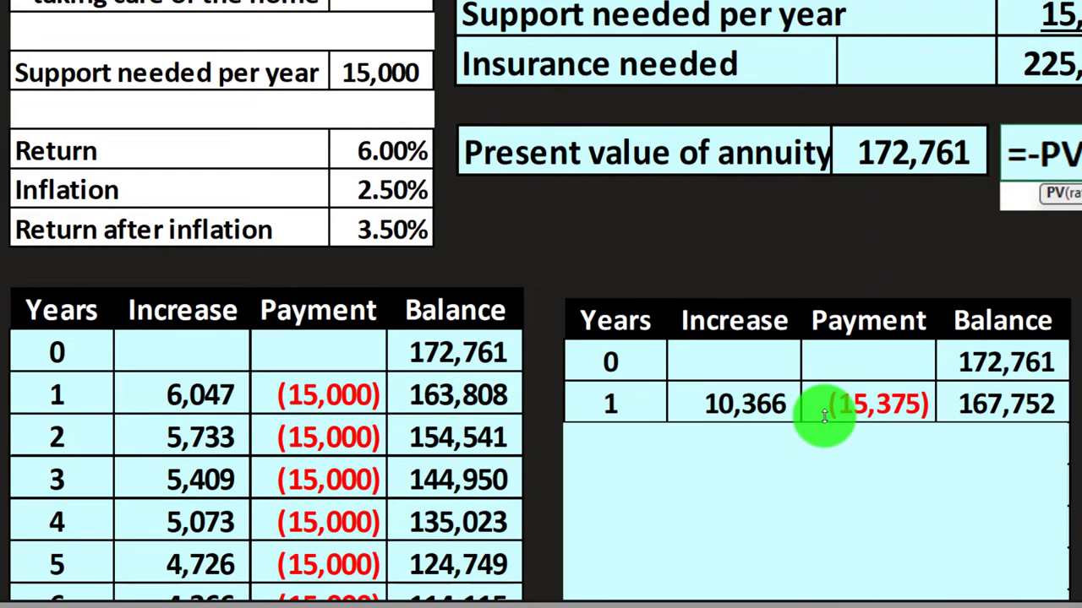
- Check the second schedule's year 1 increase on the calculator by computing 172,761 × 0.06
{"action": "left_click_drag", "start_coordinate": [435, 338], "coordinate": [346, 338]}
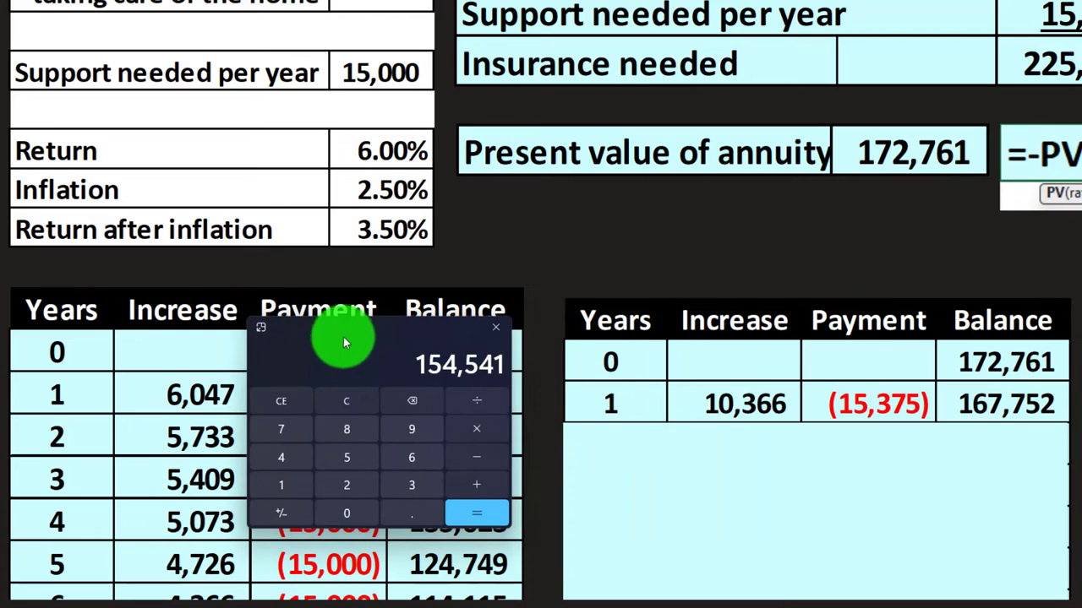
{"action": "left_click", "coordinate": [348, 402]}
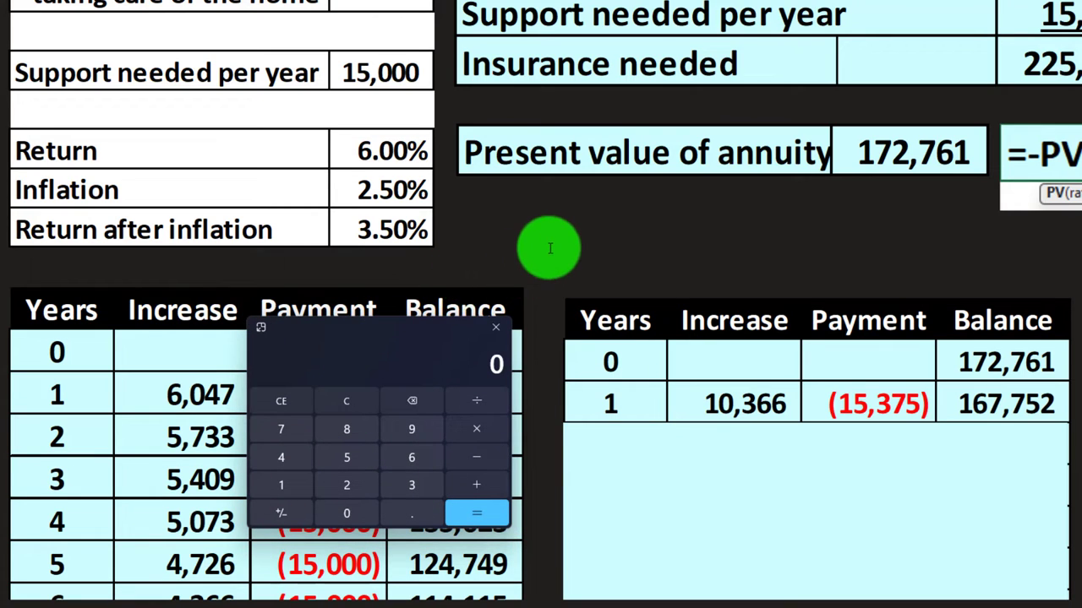
{"action": "type", "text": "172,761"}
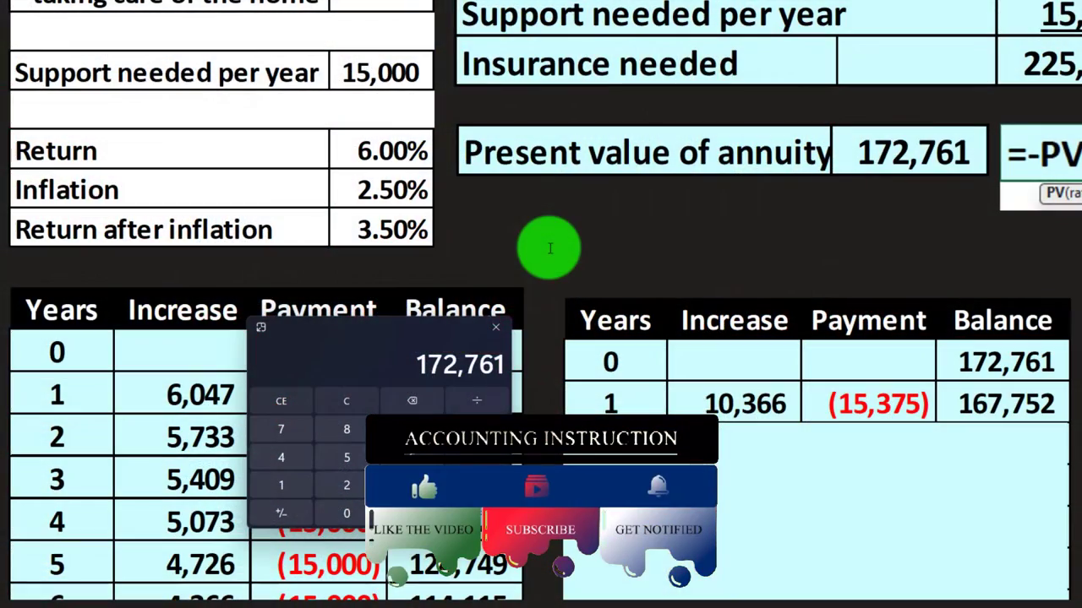
{"action": "type", "text": "*0.06"}
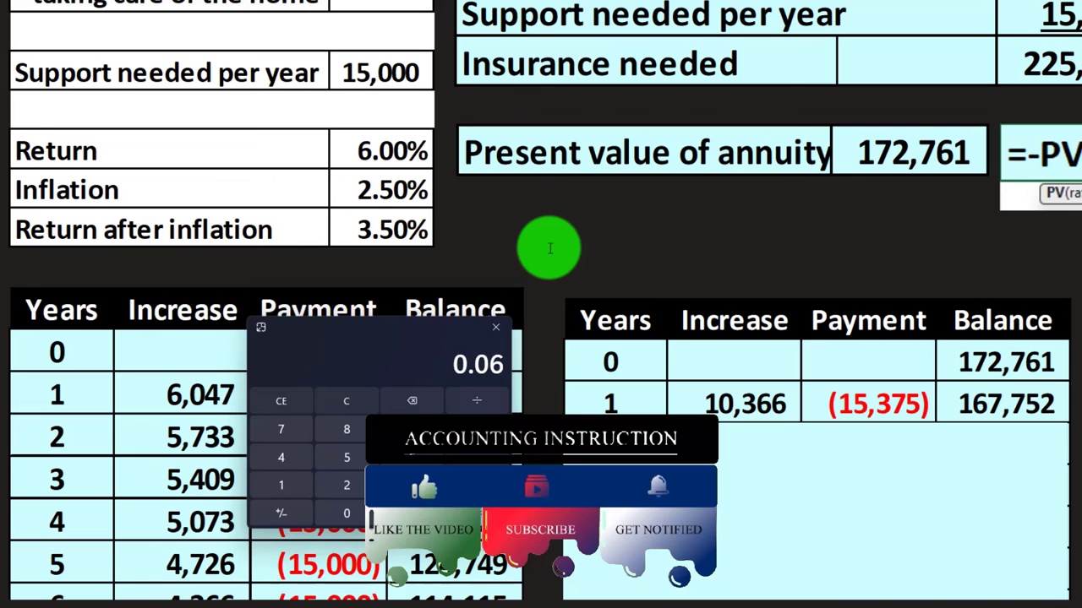
{"action": "key", "text": "Return"}
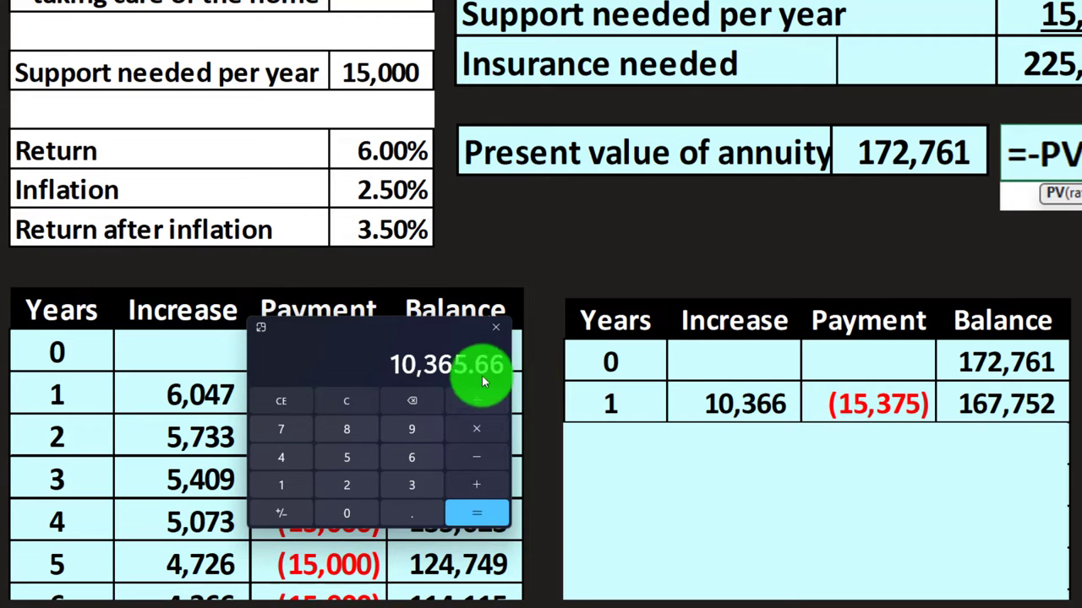
- Move the calculator clear of the second schedule and compute the year 1 inflation amount as 15,000 × 0.025
{"action": "left_click_drag", "start_coordinate": [370, 333], "coordinate": [399, 295]}
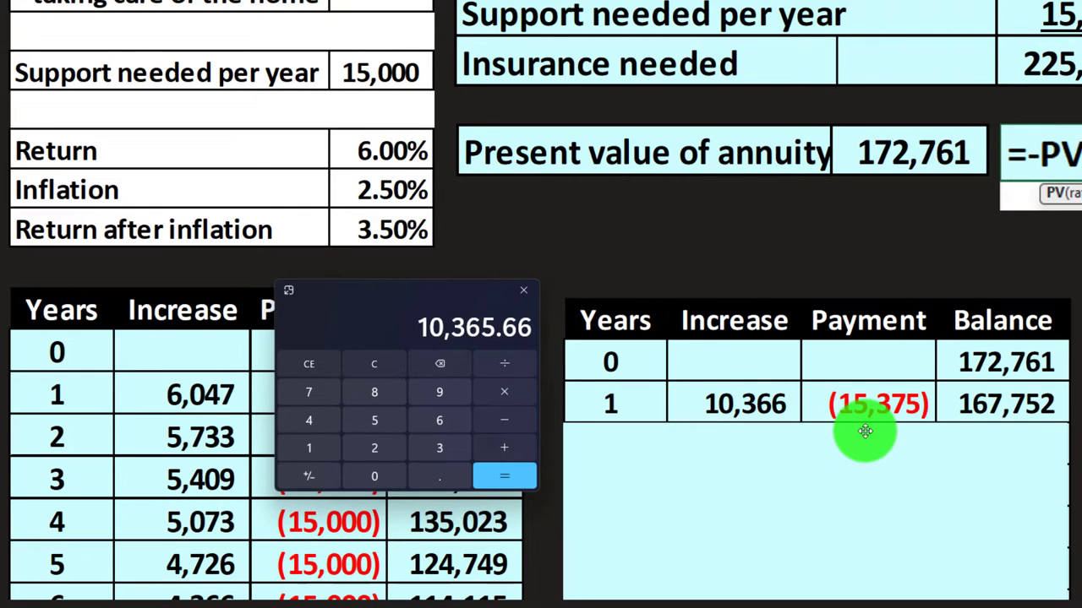
{"action": "left_click", "coordinate": [381, 368]}
{"action": "type", "text": "150000"}
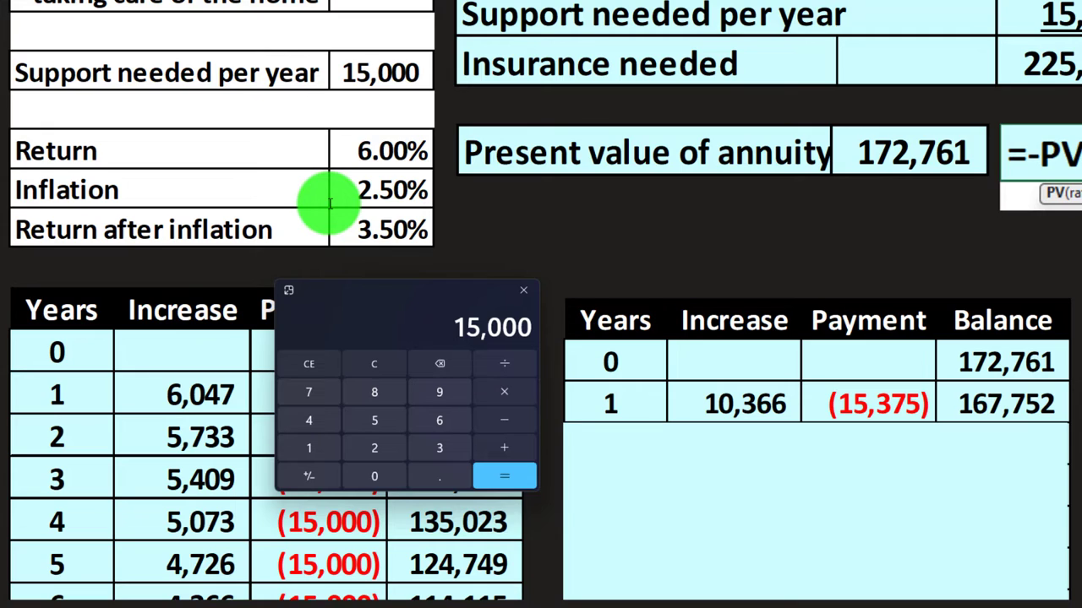
{"action": "type", "text": ".025"}
{"action": "key", "text": "Return"}
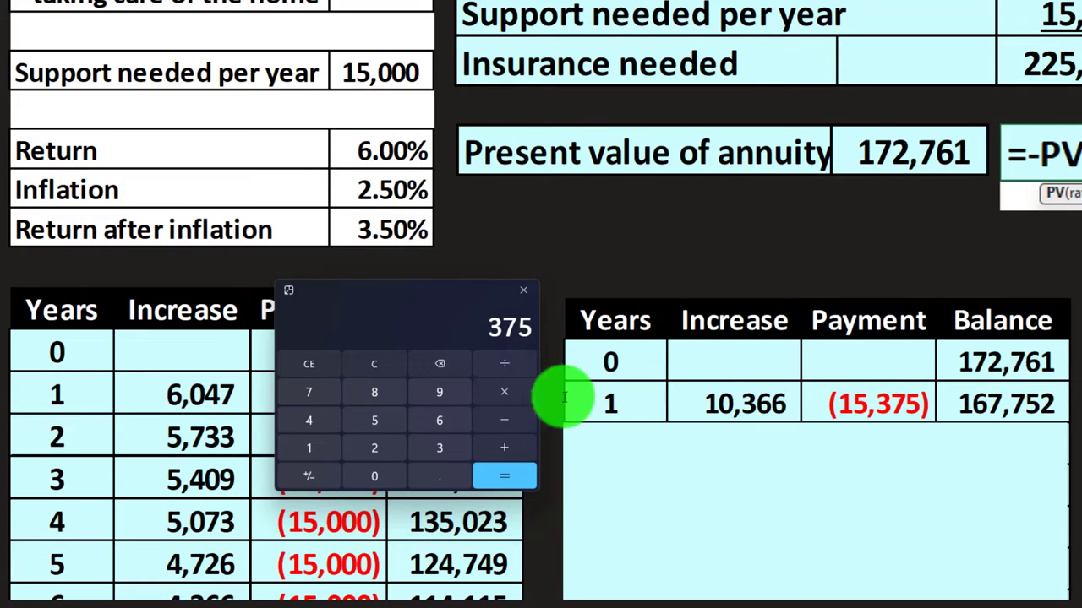
- Check the second schedule's year 1 balance by computing 172,761 + 10,366 − 15,375, and close the calculator
{"action": "left_click", "coordinate": [385, 365]}
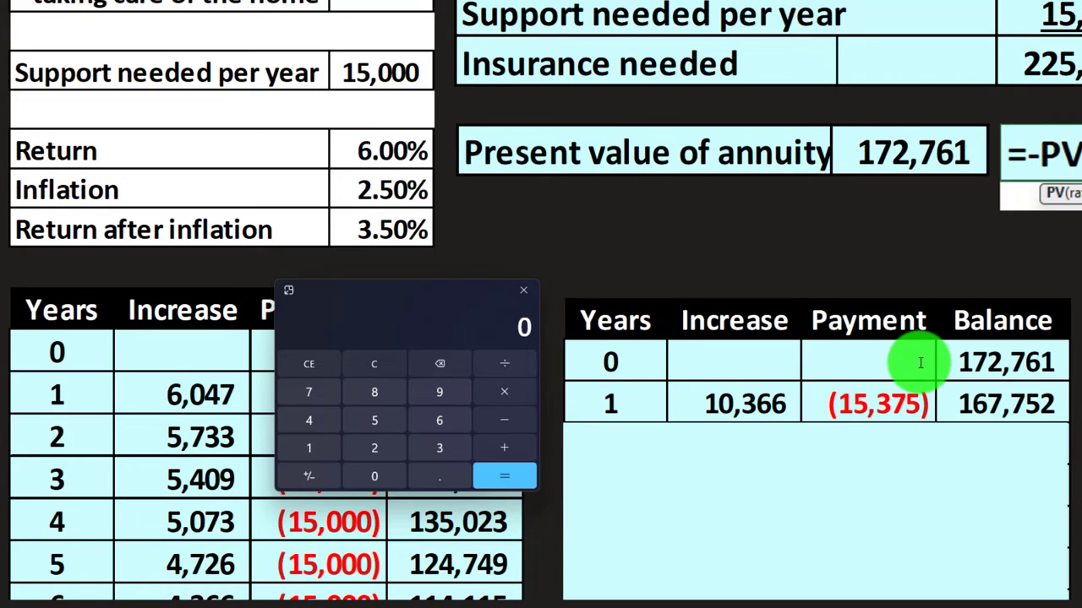
{"action": "type", "text": "172761"}
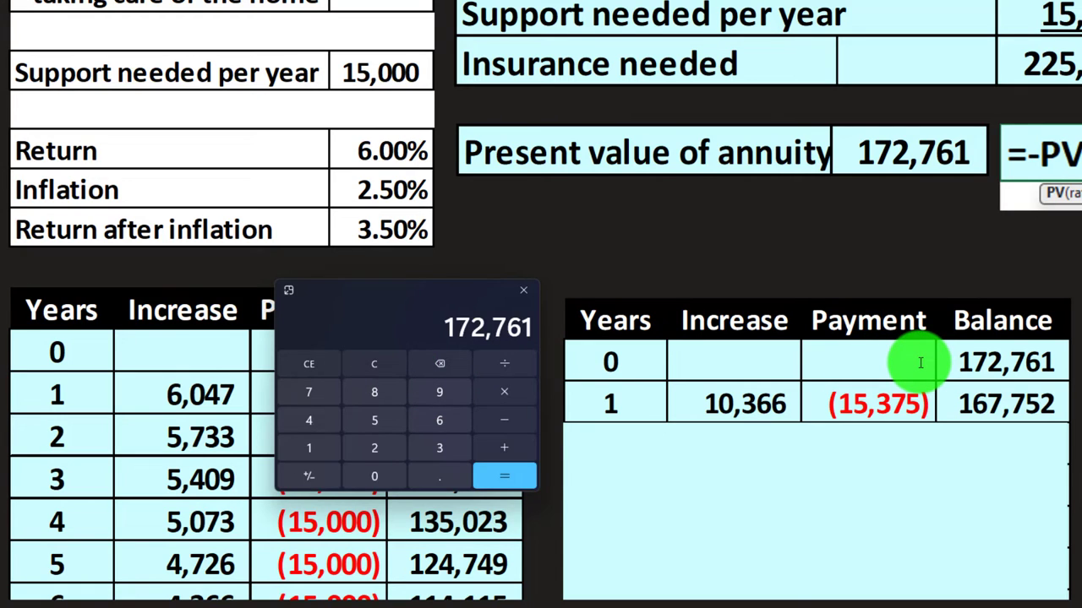
{"action": "type", "text": "10366"}
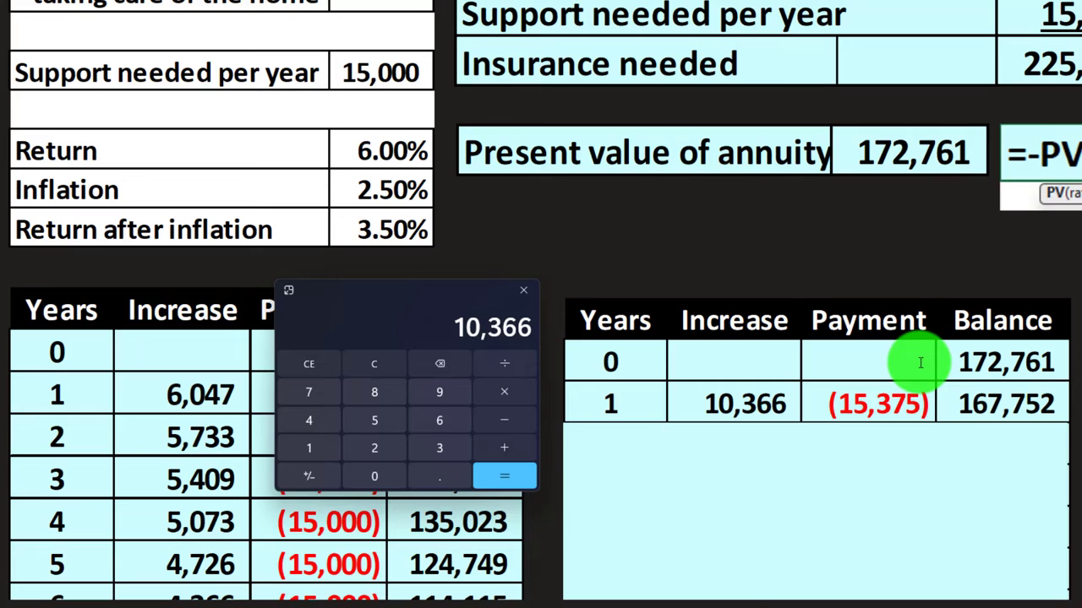
{"action": "key", "text": "Return"}
{"action": "type", "text": "15375"}
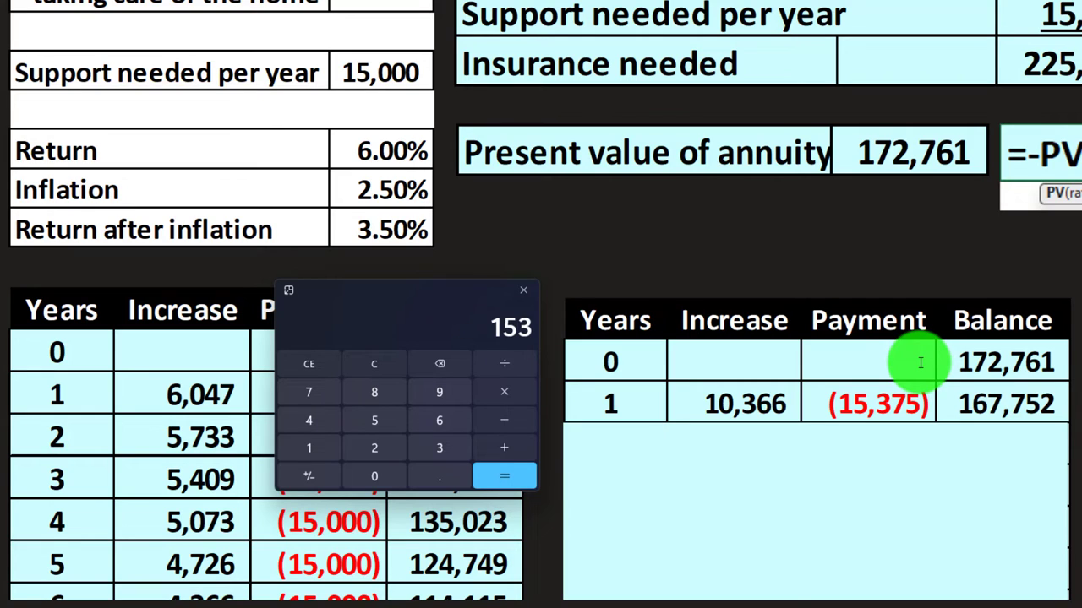
{"action": "key", "text": "Return"}
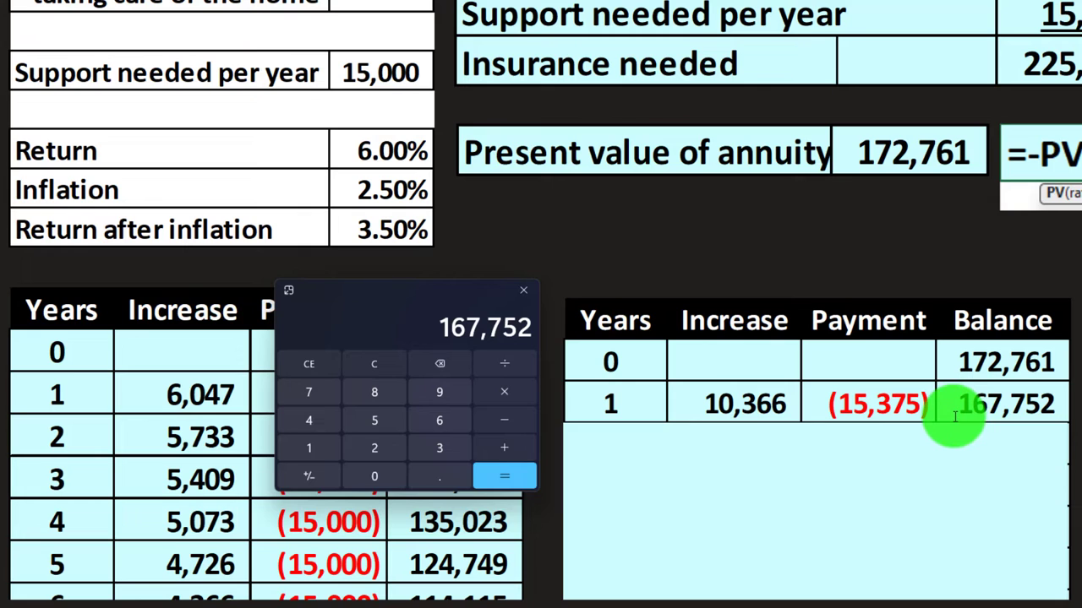
{"action": "left_click", "coordinate": [523, 289]}
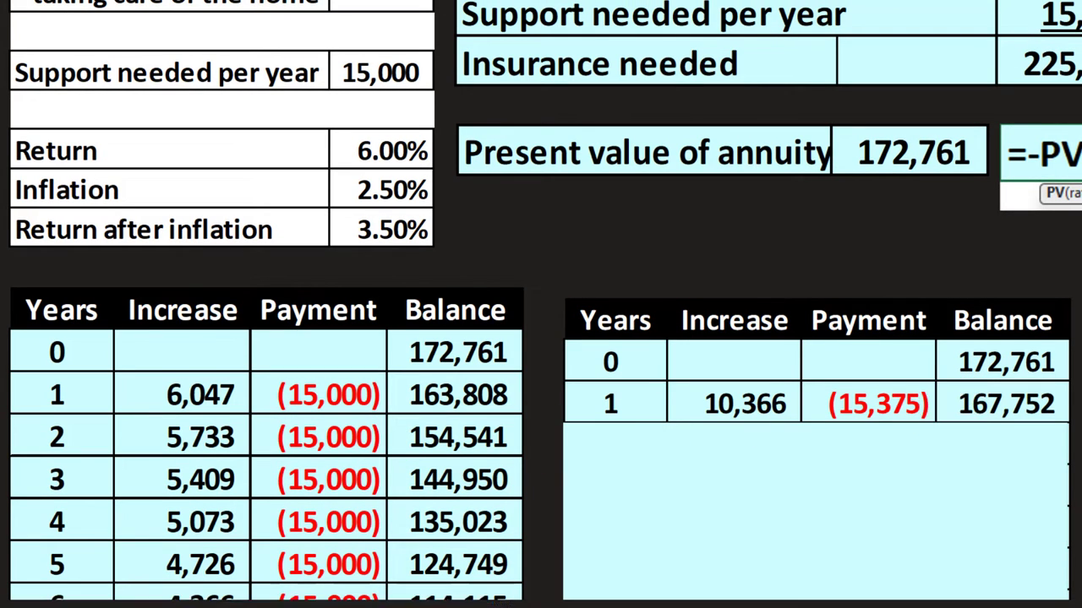
- Expose the second schedule's year 2 row and check its increase by computing 167,752 × 0.06 on the calculator
{"action": "left_click_drag", "start_coordinate": [1080, 301], "coordinate": [351, 341]}
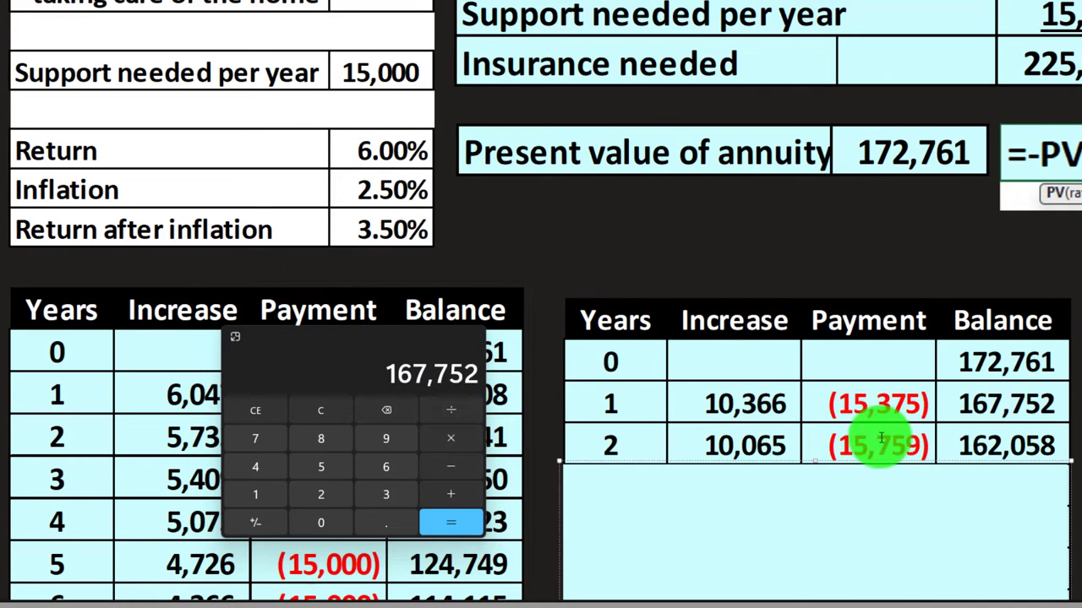
{"action": "left_click", "coordinate": [296, 404]}
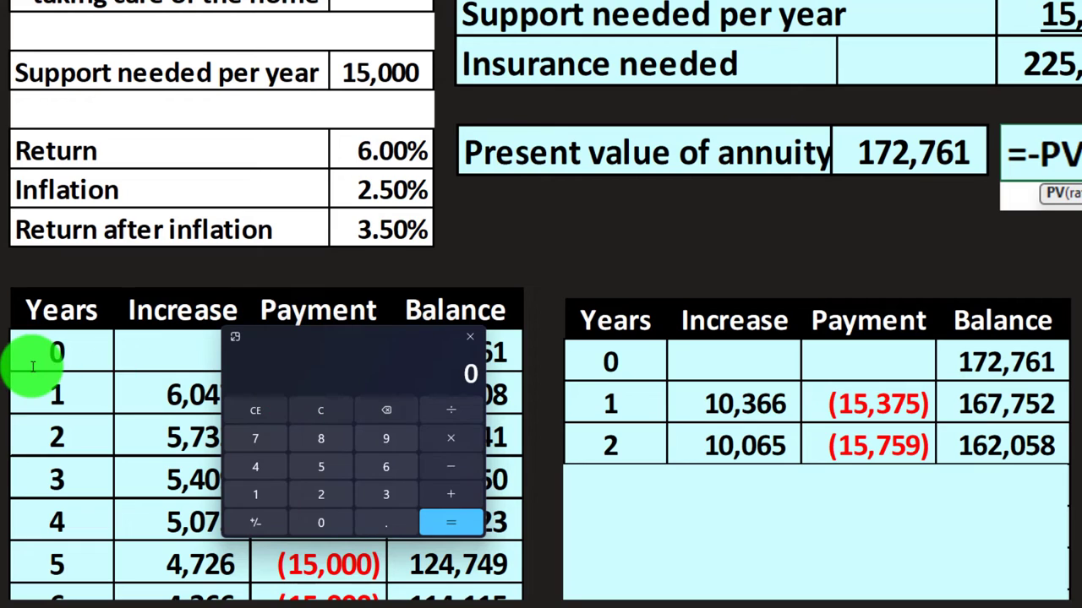
{"action": "type", "text": "167752"}
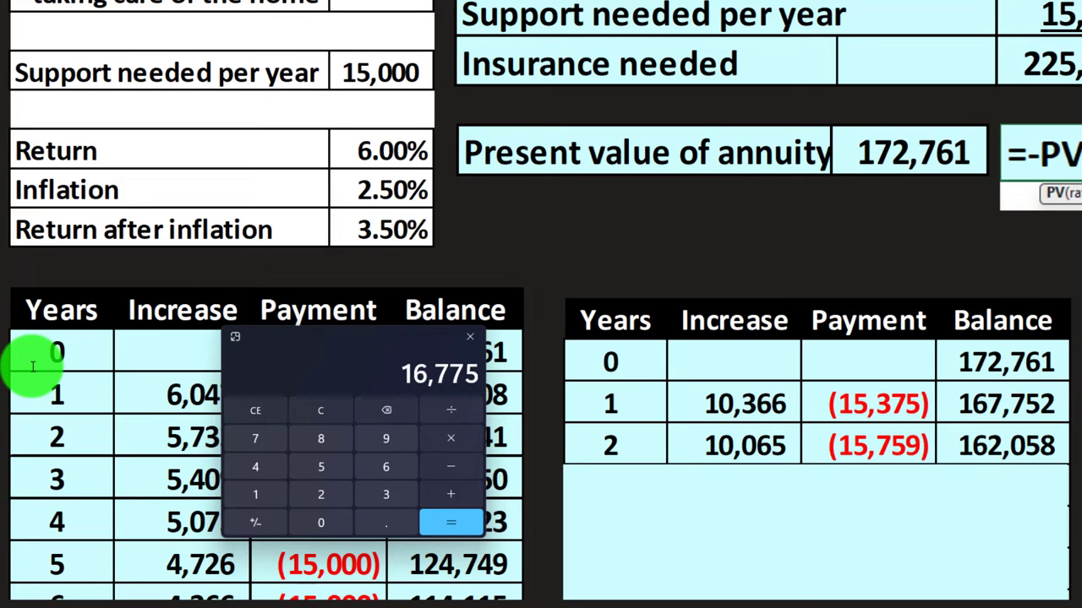
{"action": "type", "text": "*0.06"}
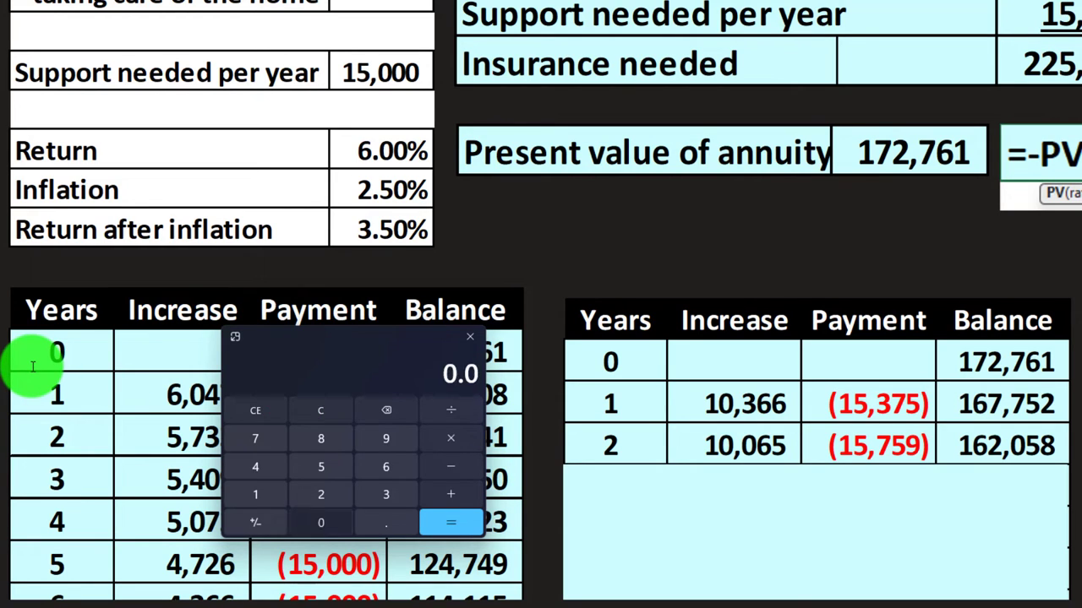
{"action": "key", "text": "Return"}
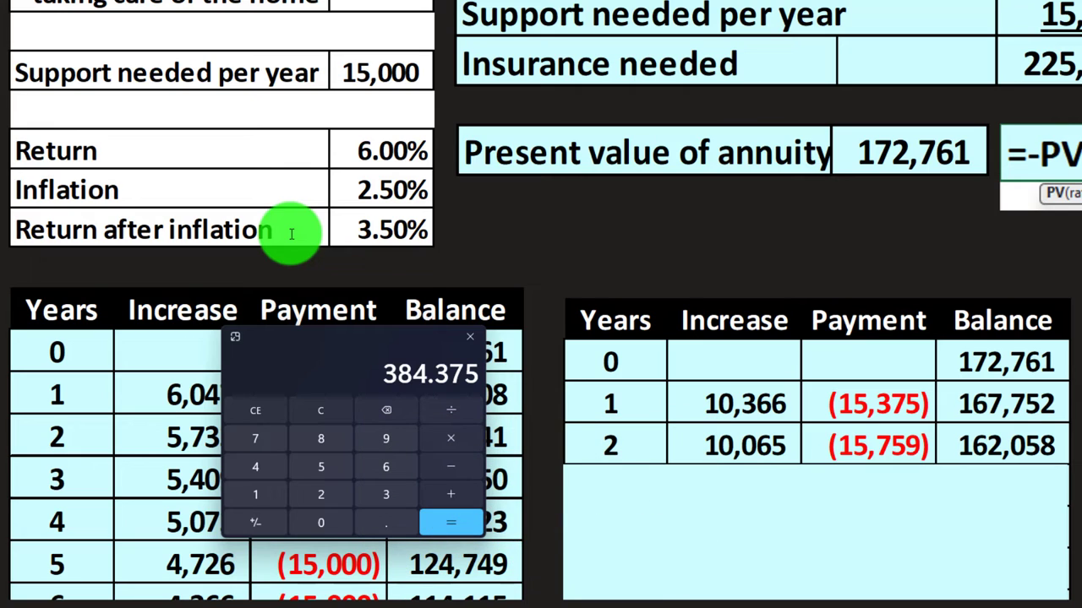
- Check the year 2 payment by adding 15,375 to the calculated inflation amount, and clear the calculator
{"action": "type", "text": "+15375"}
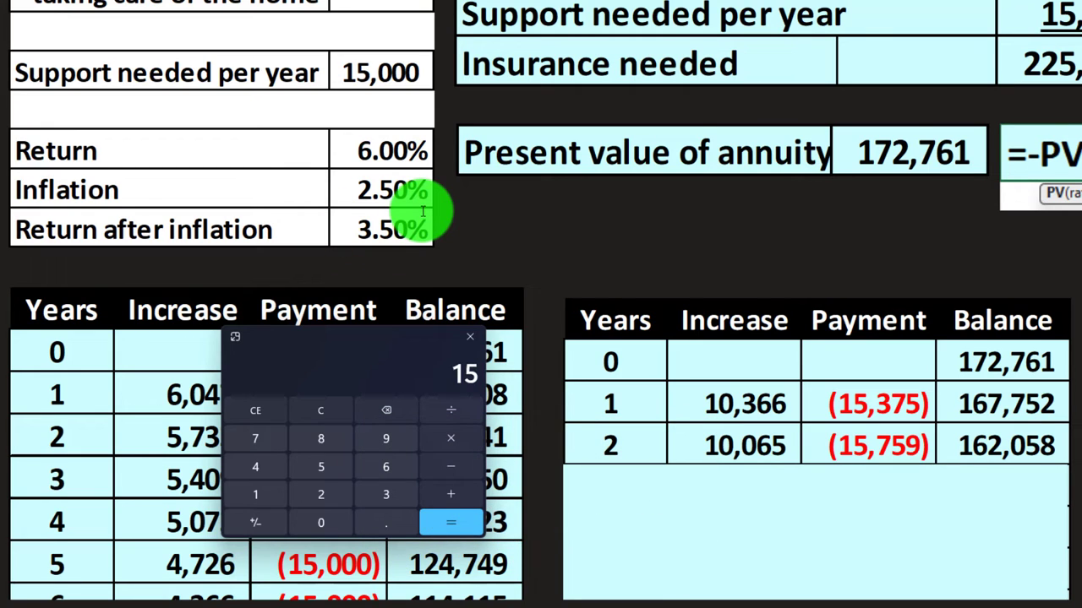
{"action": "key", "text": "Return"}
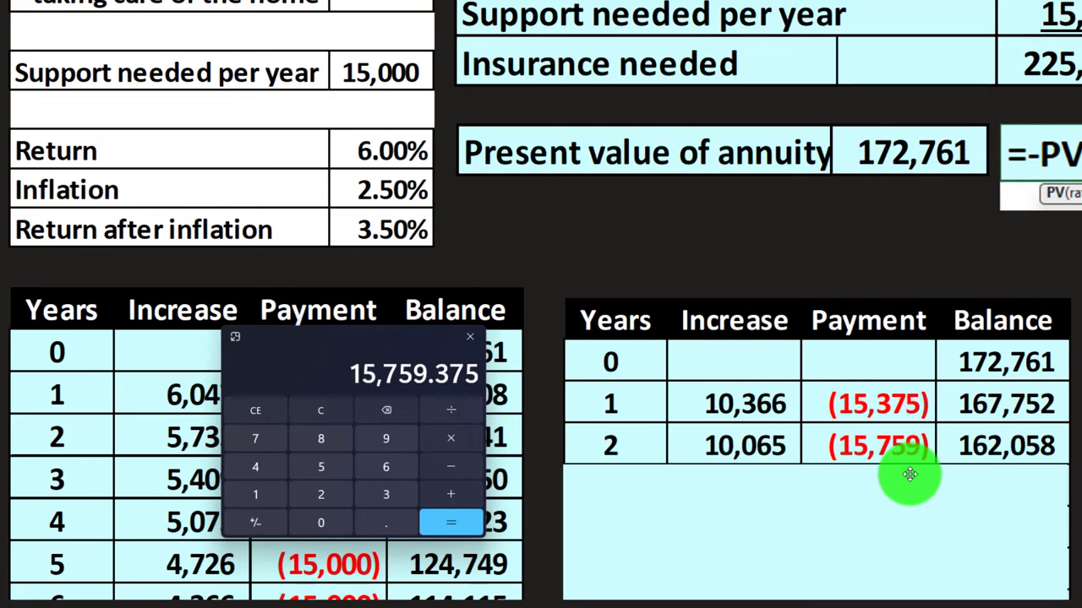
{"action": "left_click", "coordinate": [328, 414]}
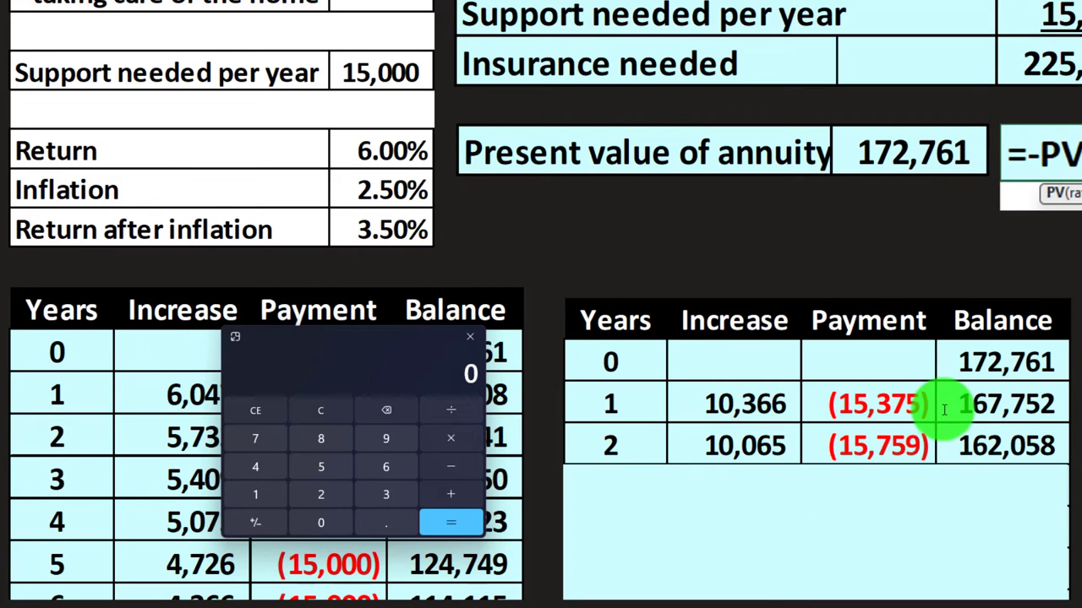
- Check the second schedule's year 2 balance by computing 167,752 + 10,065 − 15,759
{"action": "type", "text": "167752"}
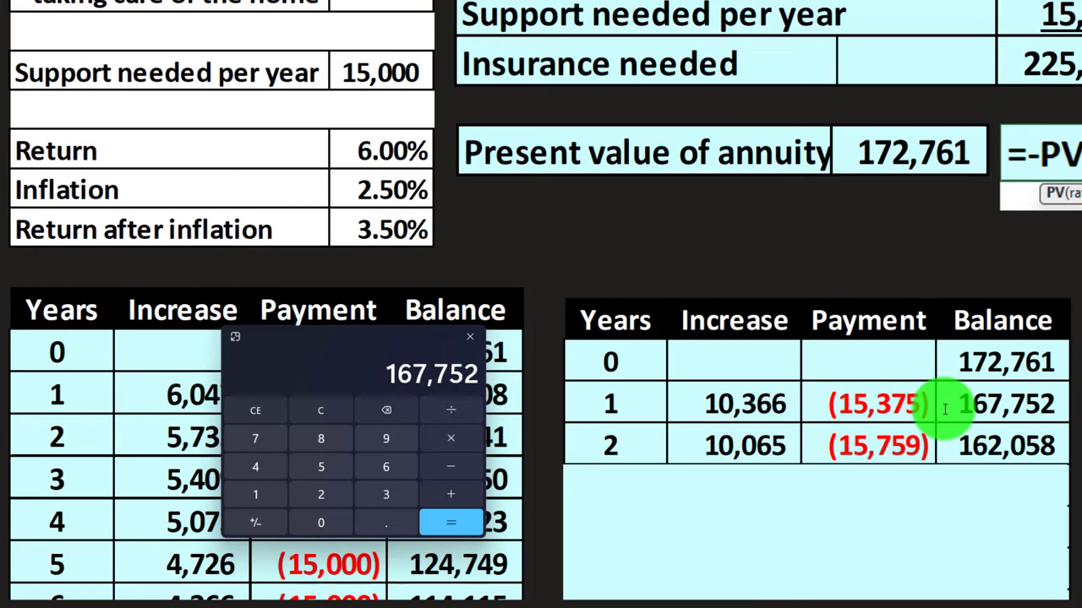
{"action": "key", "text": "plus"}
{"action": "type", "text": "10065"}
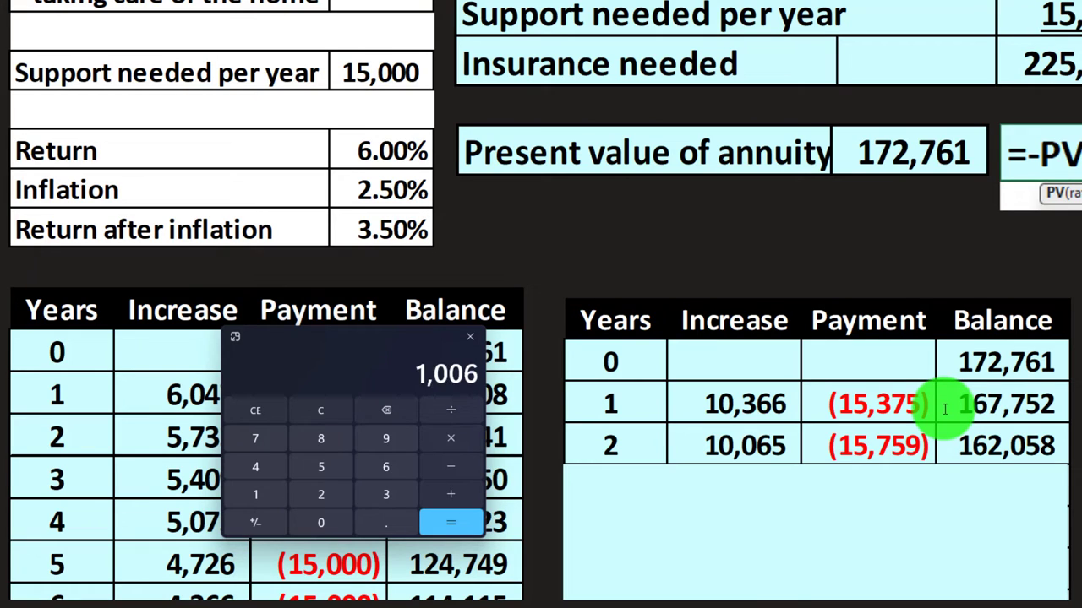
{"action": "key", "text": "Return"}
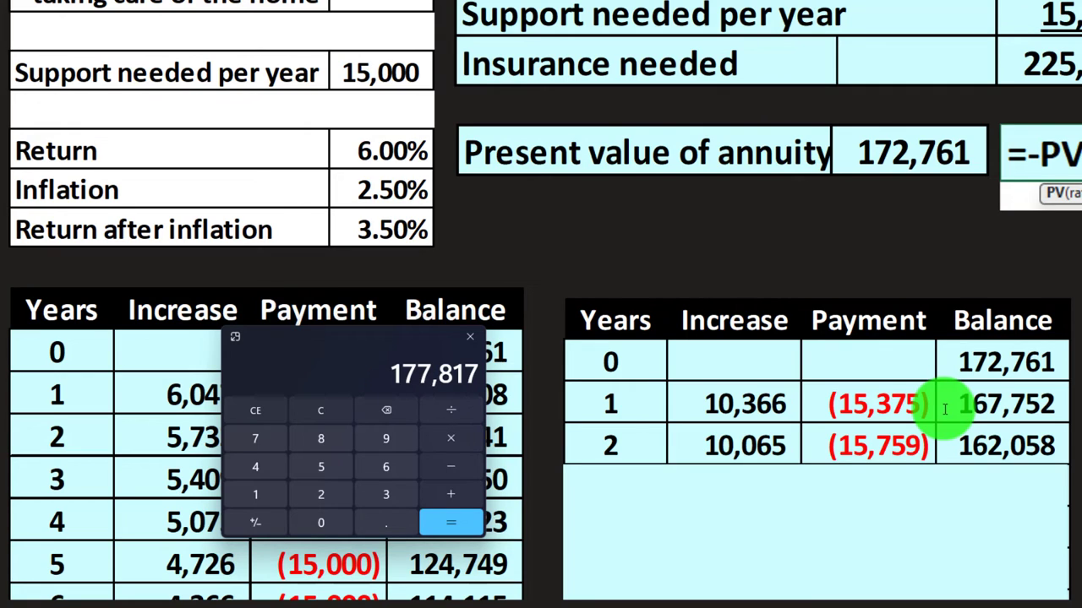
{"action": "type", "text": "15759"}
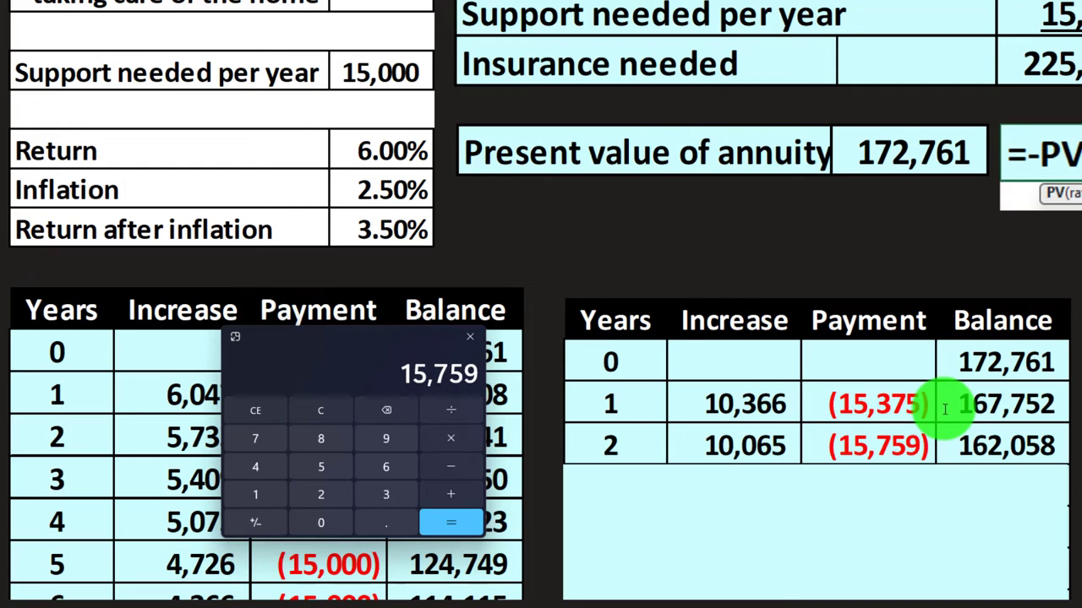
{"action": "key", "text": "Return"}
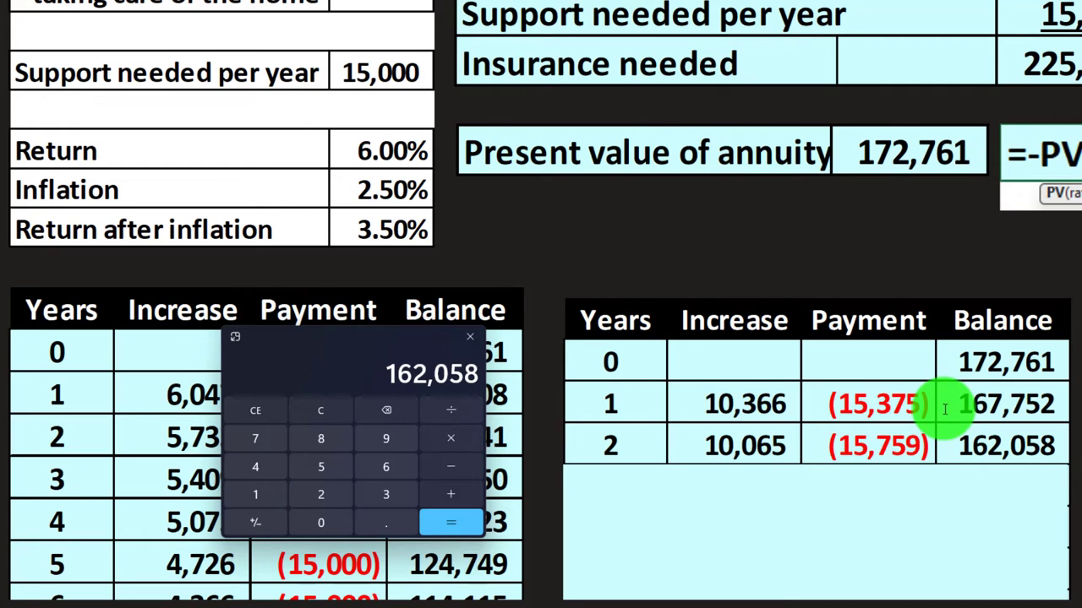
- Shrink the second schedule's cover to expose the year 3 row and check its increase as 162,058 × 0.06
{"action": "scroll", "coordinate": [1015, 491], "scroll_direction": "down", "scroll_amount": 1}
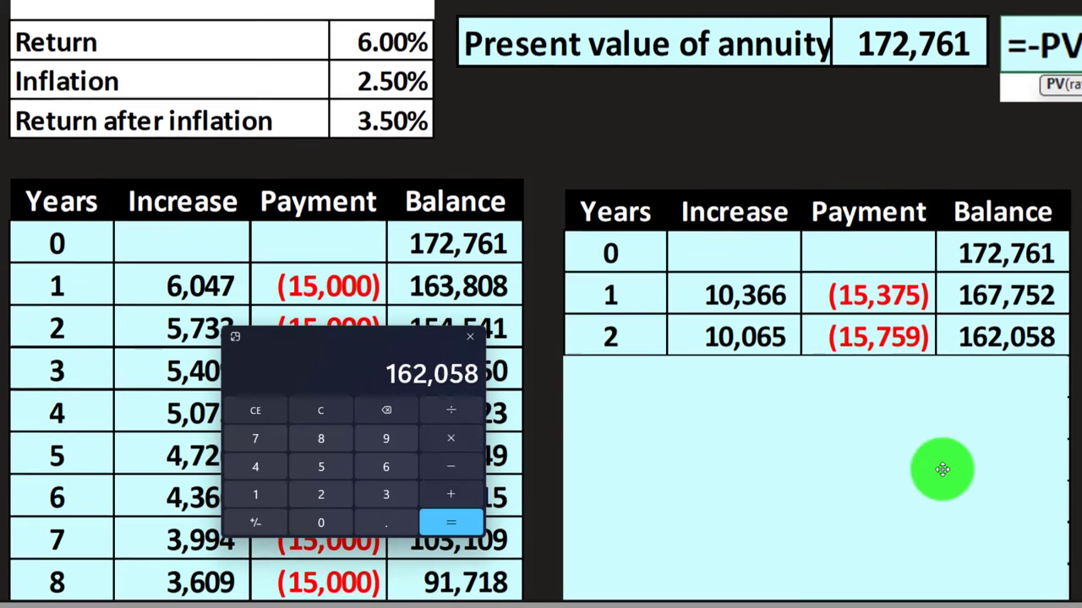
{"action": "left_click_drag", "start_coordinate": [808, 367], "coordinate": [819, 406]}
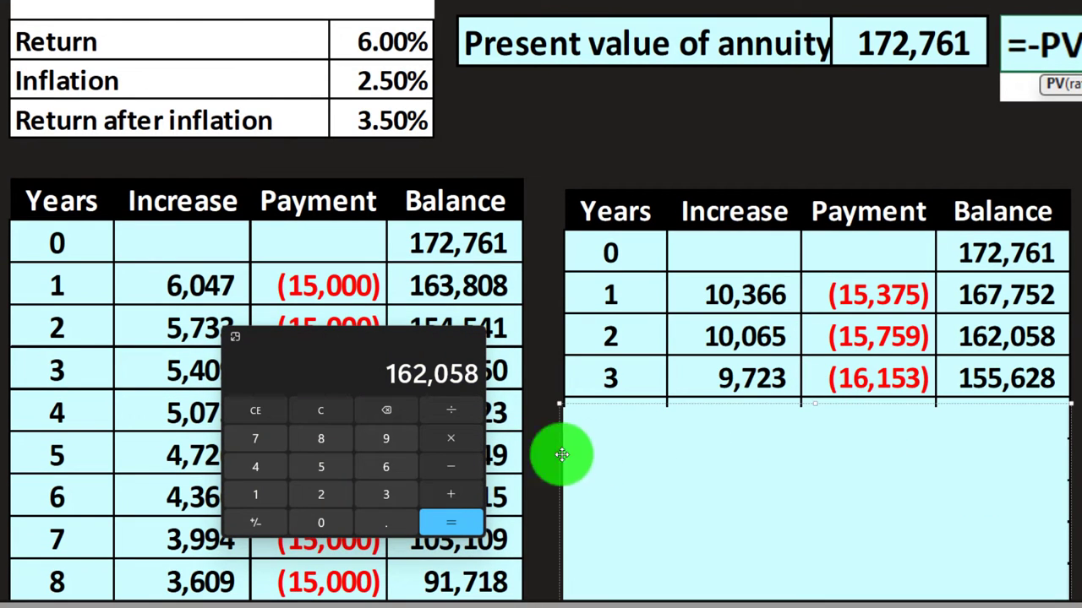
{"action": "type", "text": "*.06"}
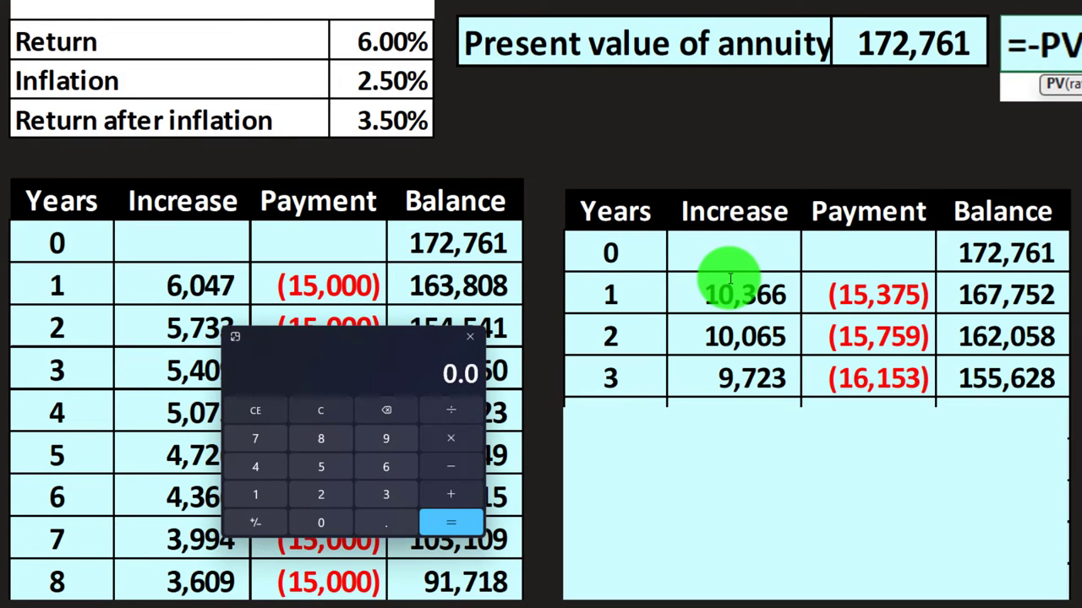
{"action": "key", "text": "Return"}
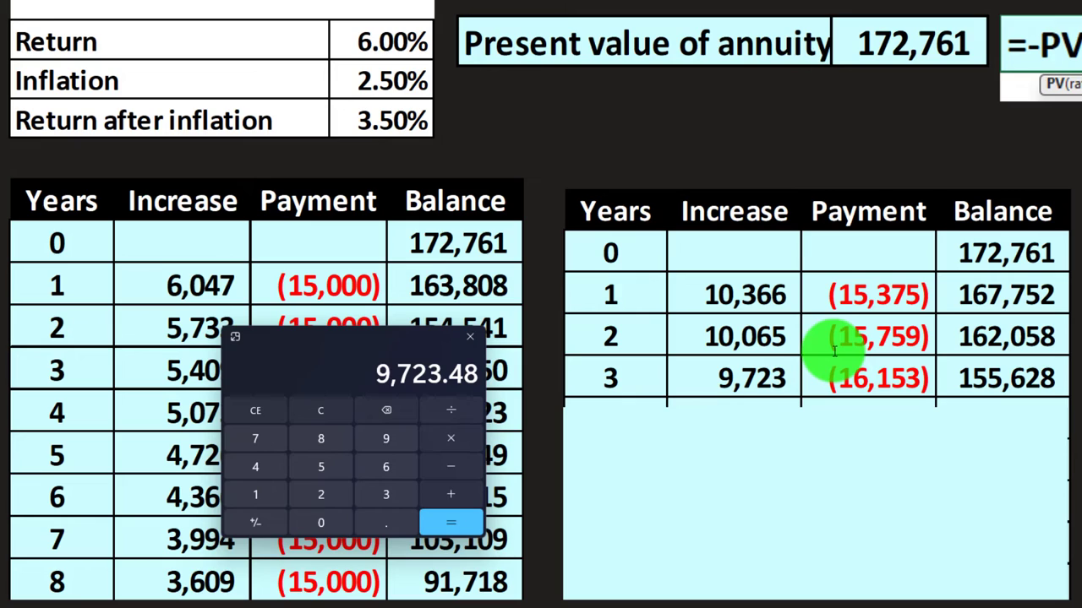
- Check the year 3 payment by computing 15,759 × 0.025 and the full payment including that 2.5% inflation
{"action": "left_click", "coordinate": [314, 412]}
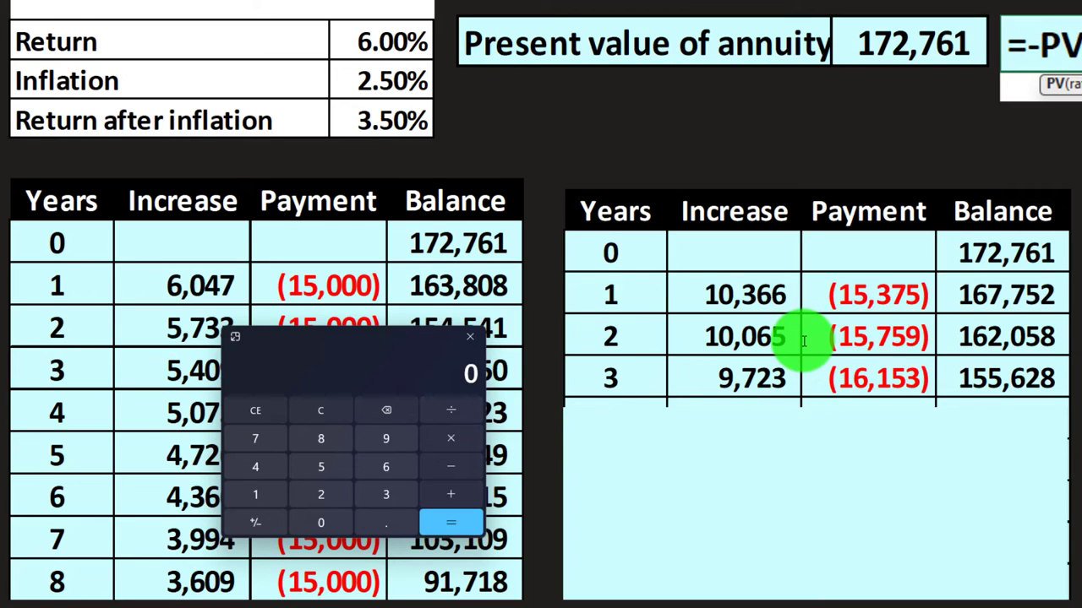
{"action": "type", "text": "15759"}
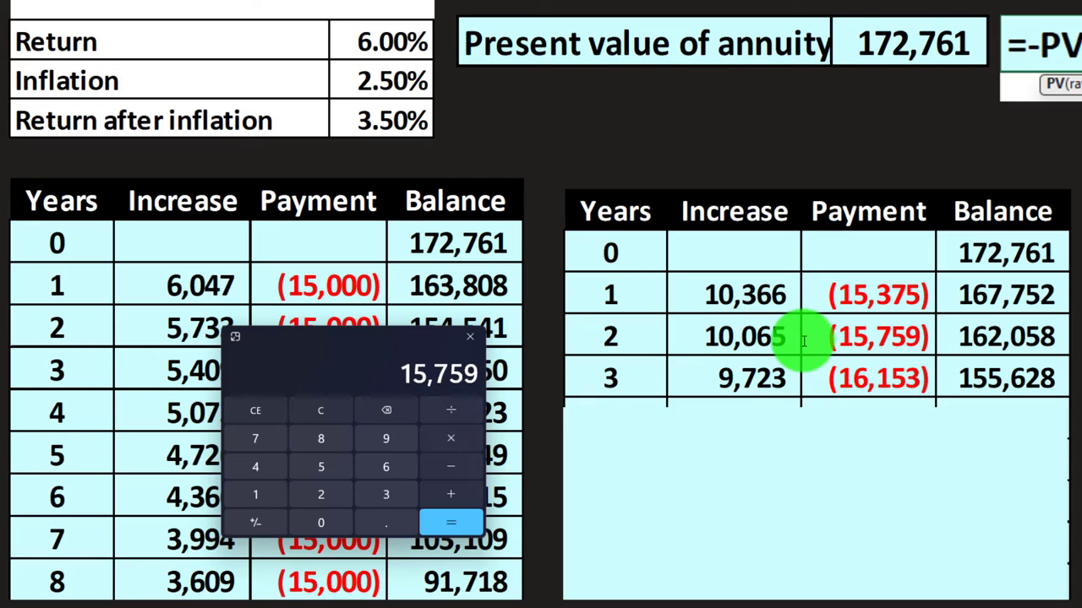
{"action": "type", "text": "*0.025"}
{"action": "key", "text": "Return"}
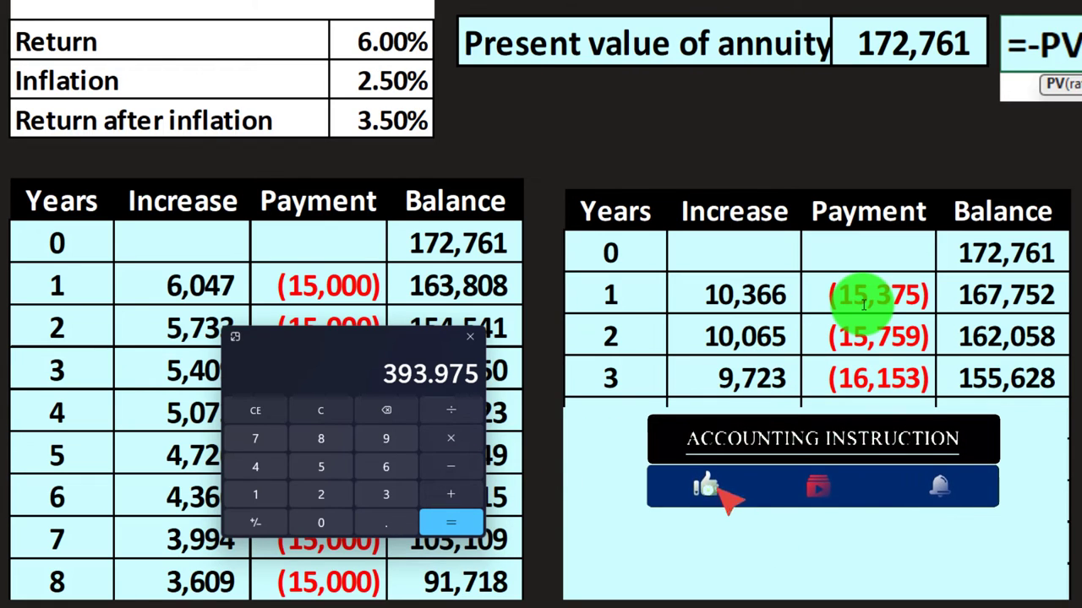
{"action": "type", "text": "157"}
{"action": "type", "text": "*1.025="}
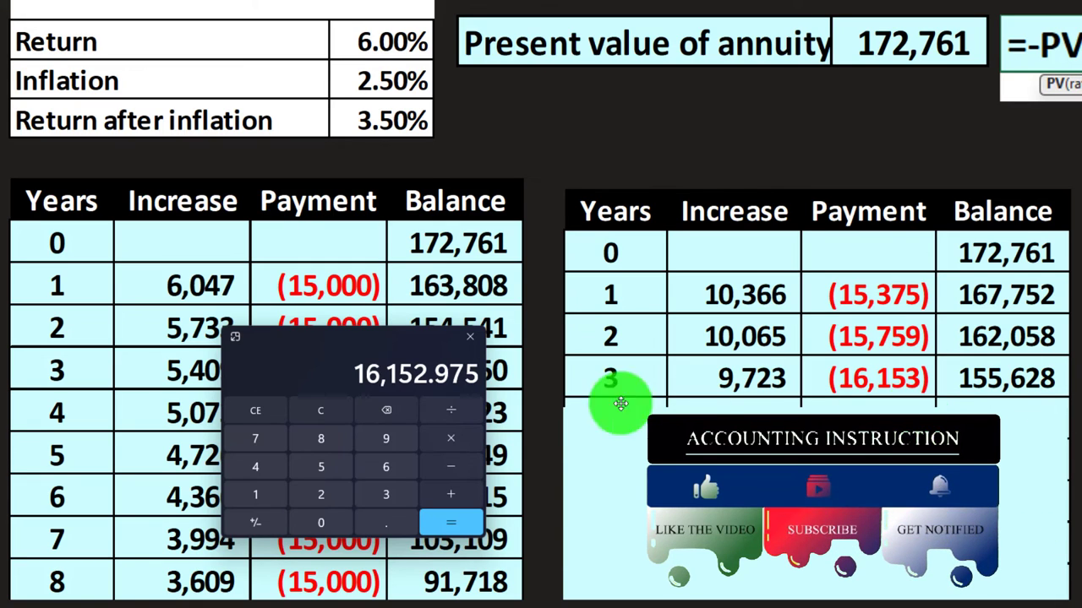
- Check the second schedule's year 3 balance by computing 162,058 + 9,723 − 16,153, and close the calculator
{"action": "left_click", "coordinate": [384, 409]}
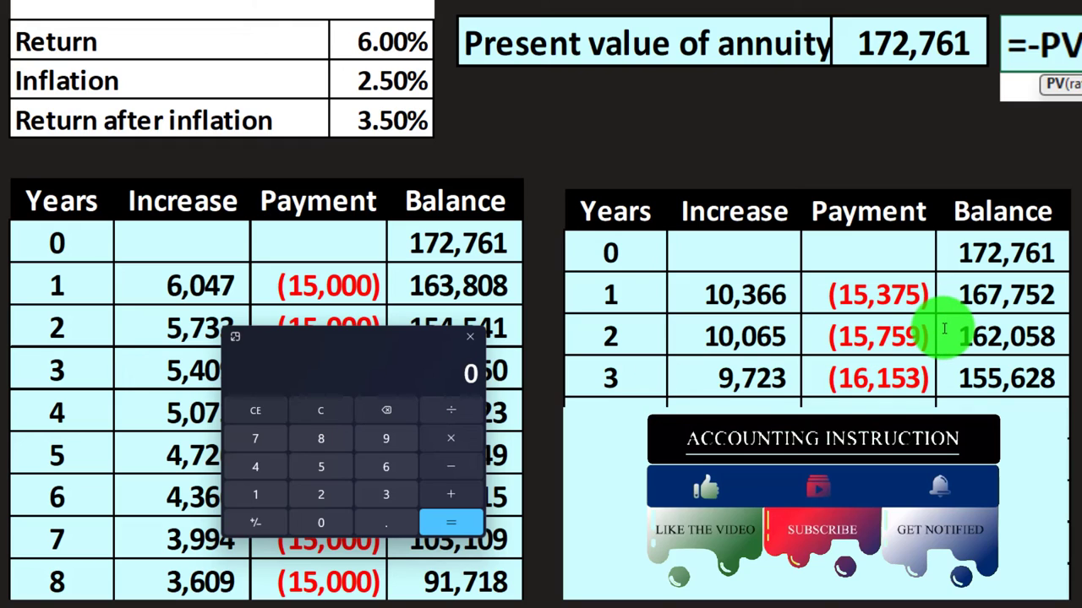
{"action": "type", "text": "162058"}
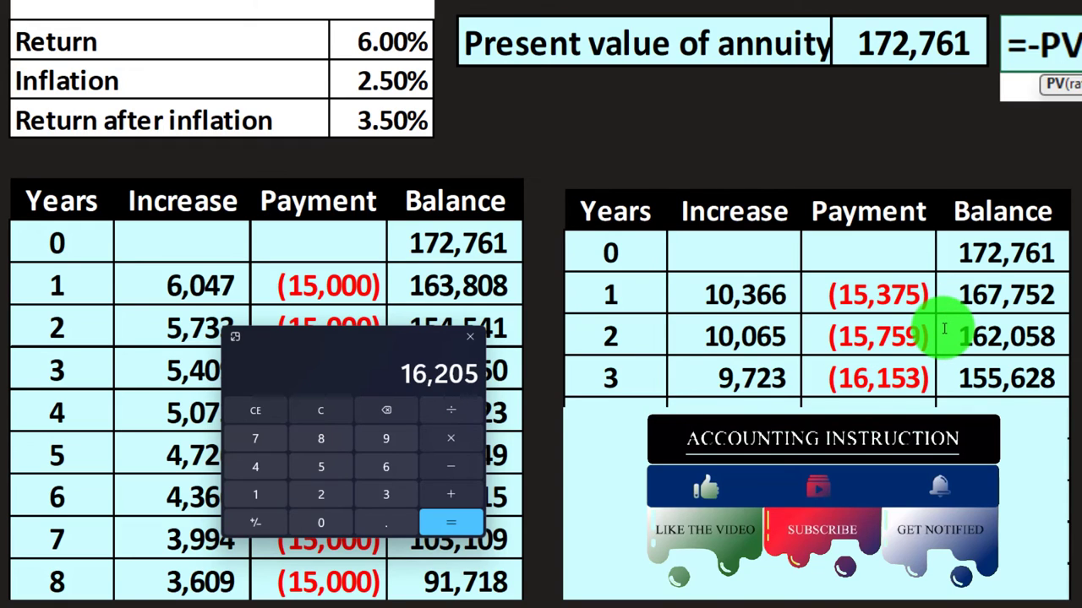
{"action": "type", "text": "97"}
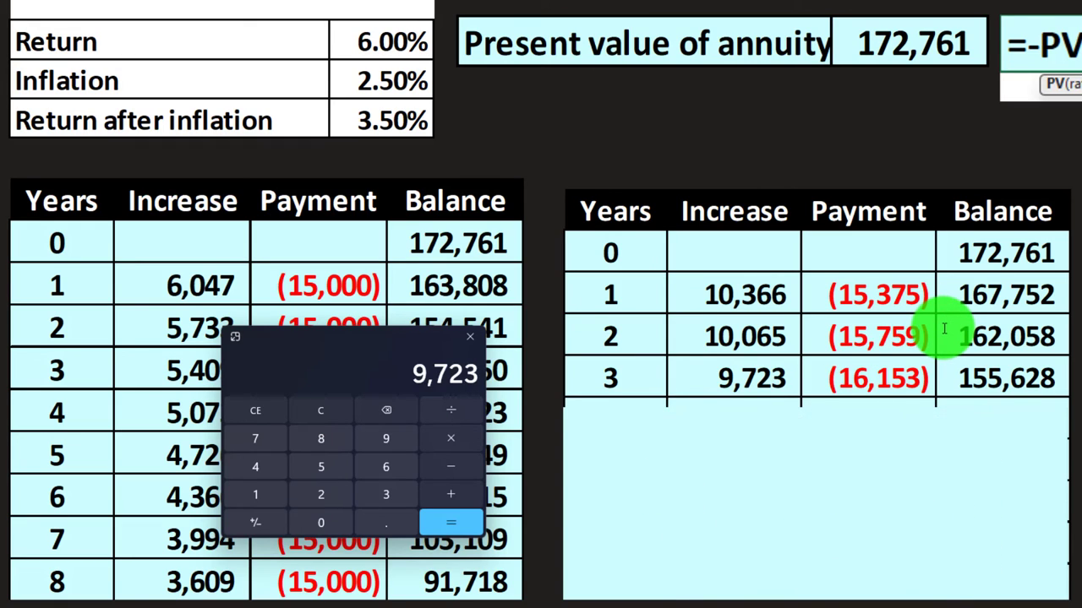
{"action": "type", "text": "23"}
{"action": "key", "text": "minus"}
{"action": "type", "text": "16153"}
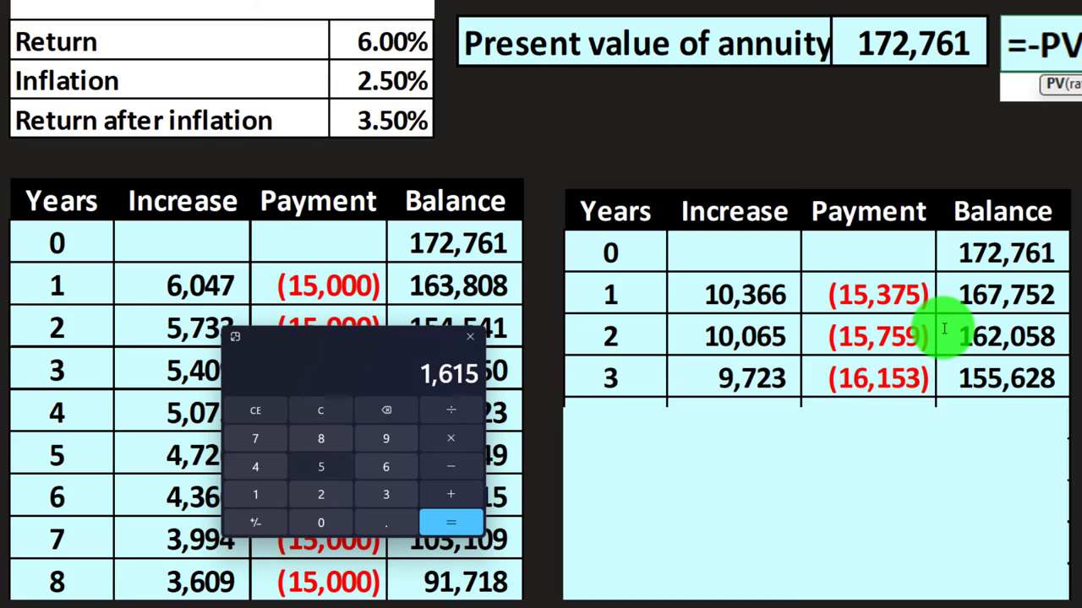
{"action": "key", "text": "Return"}
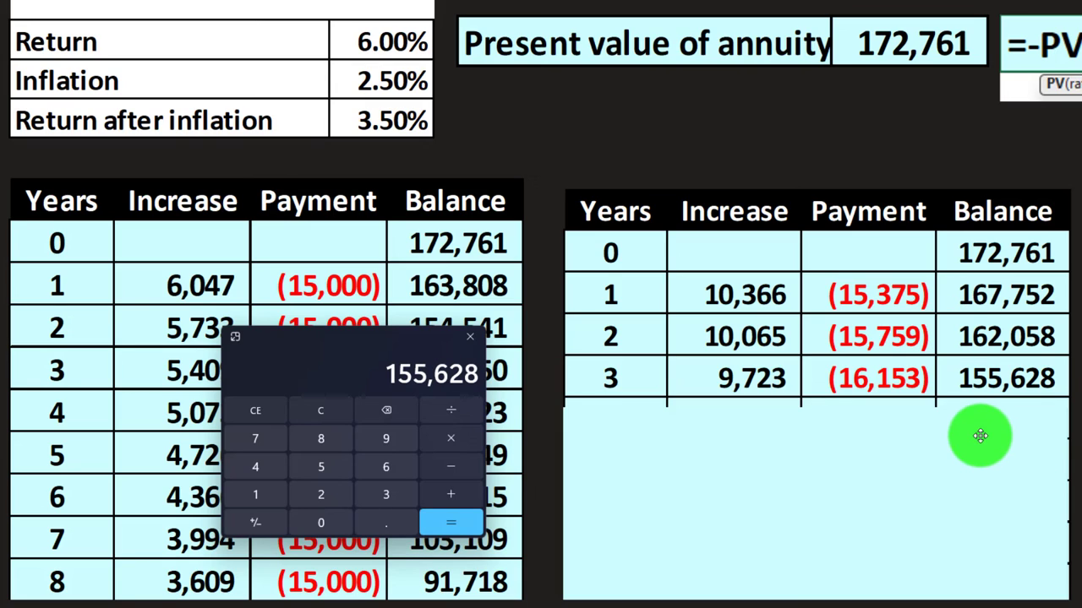
{"action": "left_click", "coordinate": [470, 337]}
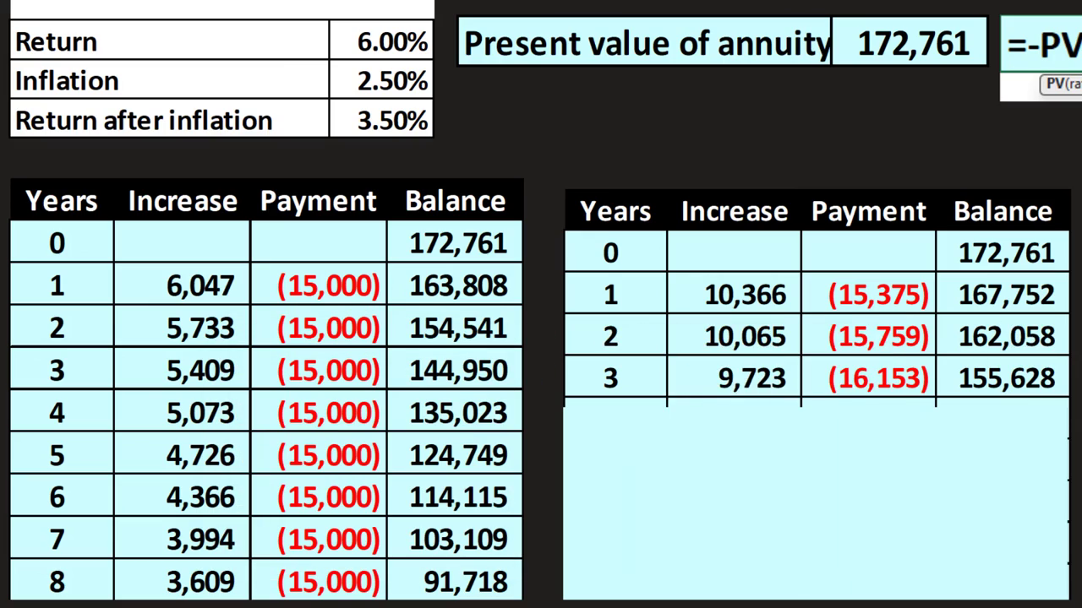
- Uncover the rest of the second schedule, compare both schedules through year 15, and return to the insurance needed calculation
{"action": "scroll", "coordinate": [803, 482], "scroll_direction": "down", "scroll_amount": 2}
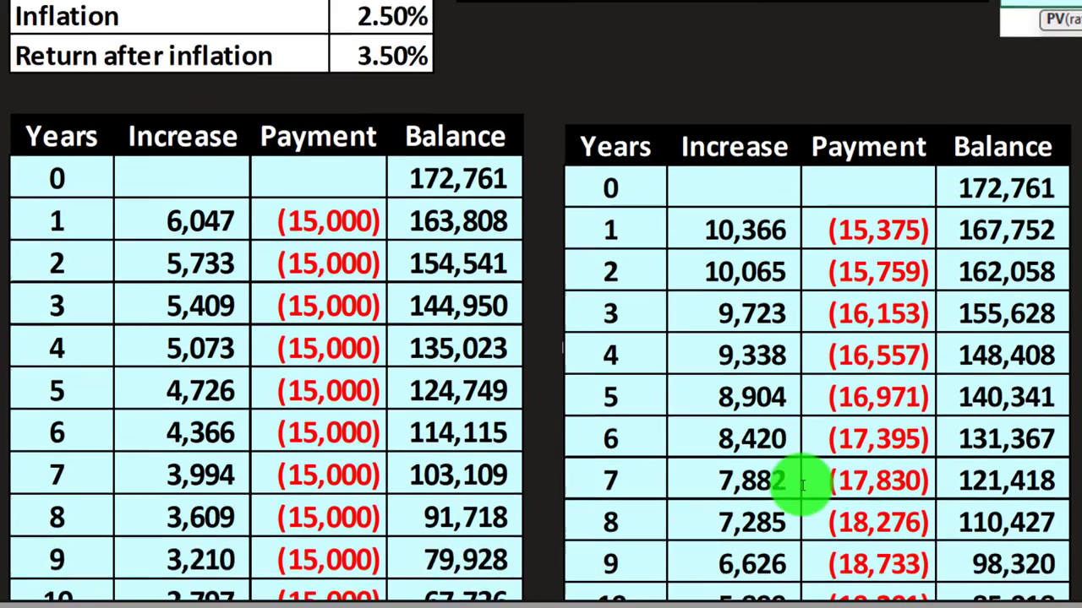
{"action": "scroll", "coordinate": [801, 483], "scroll_direction": "down", "scroll_amount": 2}
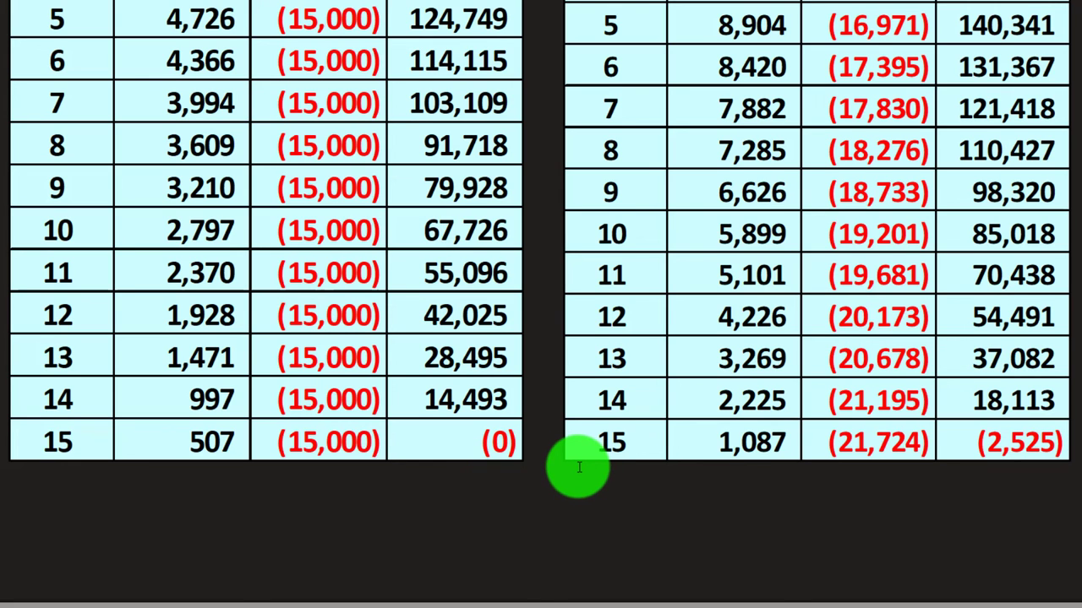
{"action": "scroll", "coordinate": [580, 467], "scroll_direction": "up", "scroll_amount": 3}
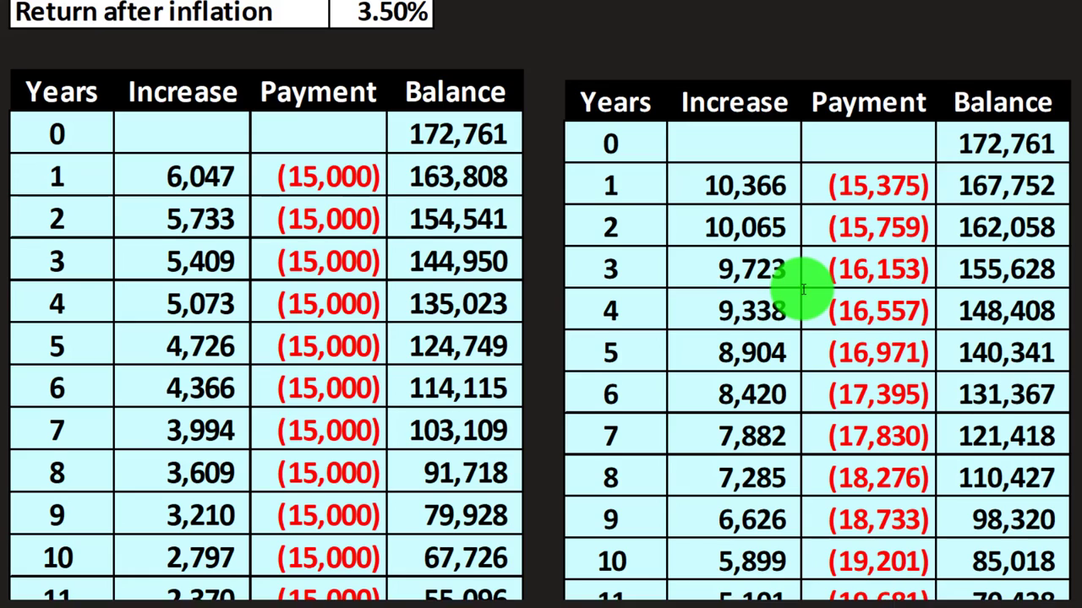
{"action": "scroll", "coordinate": [802, 289], "scroll_direction": "up", "scroll_amount": 1}
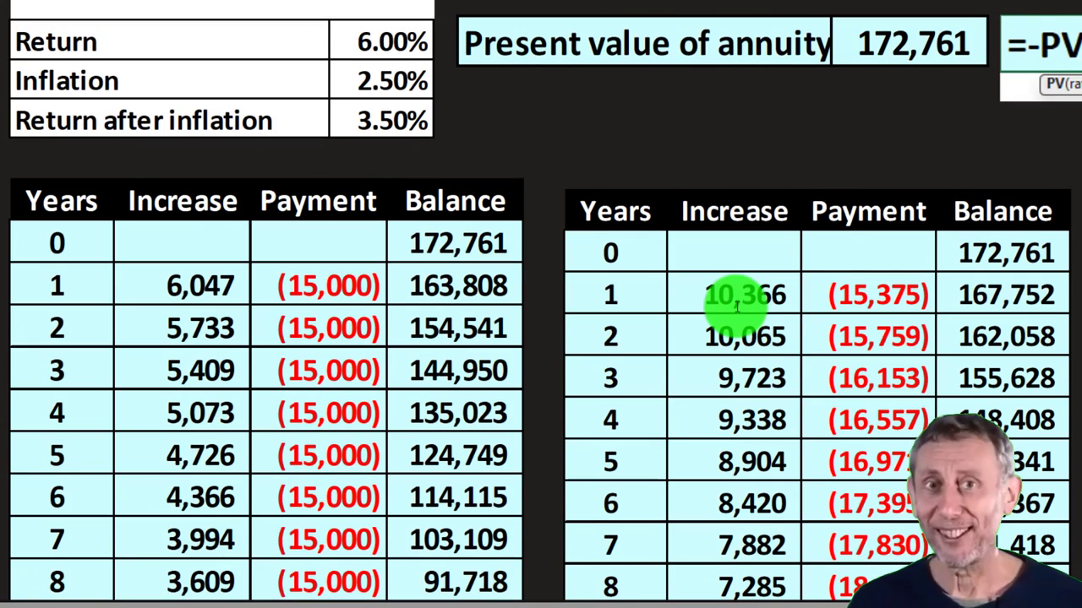
{"action": "scroll", "coordinate": [736, 302], "scroll_direction": "up", "scroll_amount": 3}
{"action": "scroll", "coordinate": [738, 308], "scroll_direction": "up", "scroll_amount": 1}
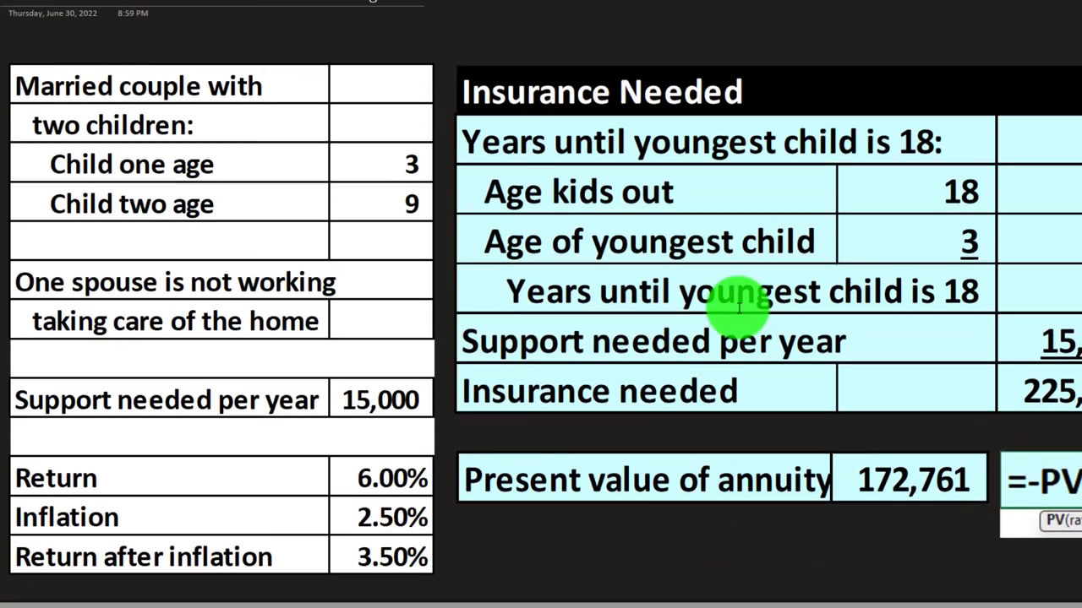